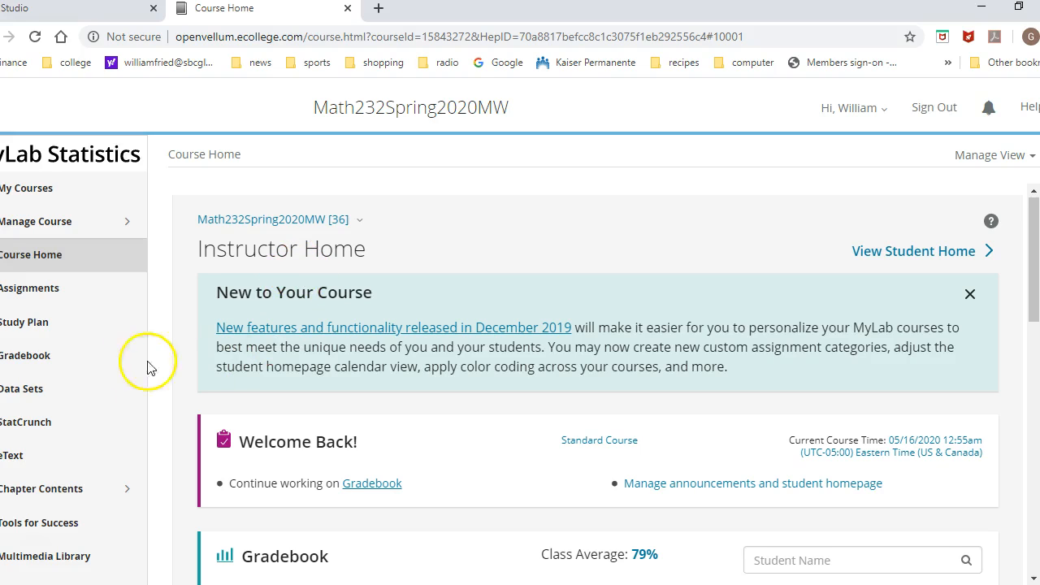
Go from the course site to the StatCrunch website and open a blank StatCrunch data table.
left_click(44, 430)
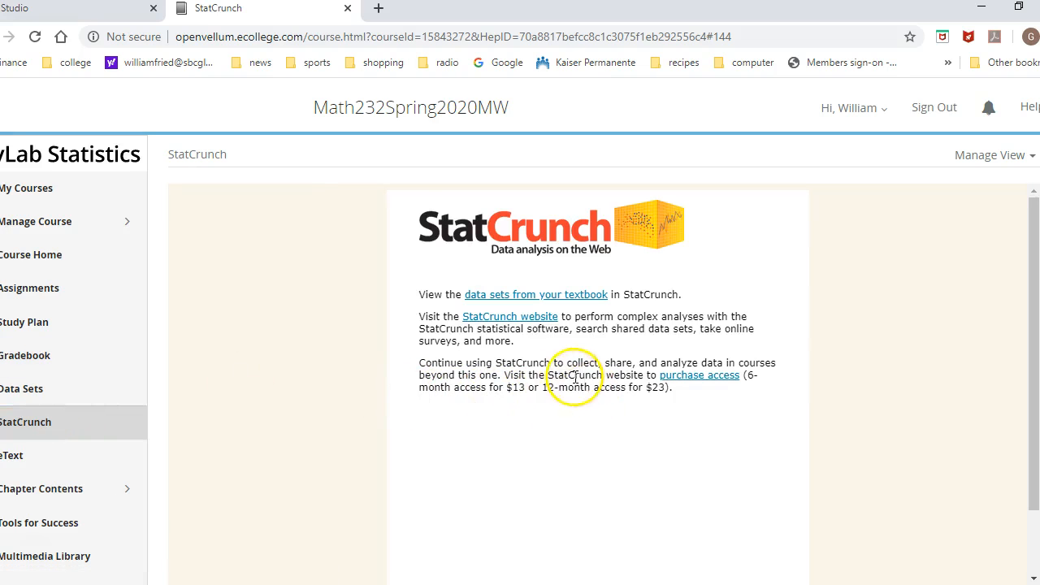
left_click(512, 317)
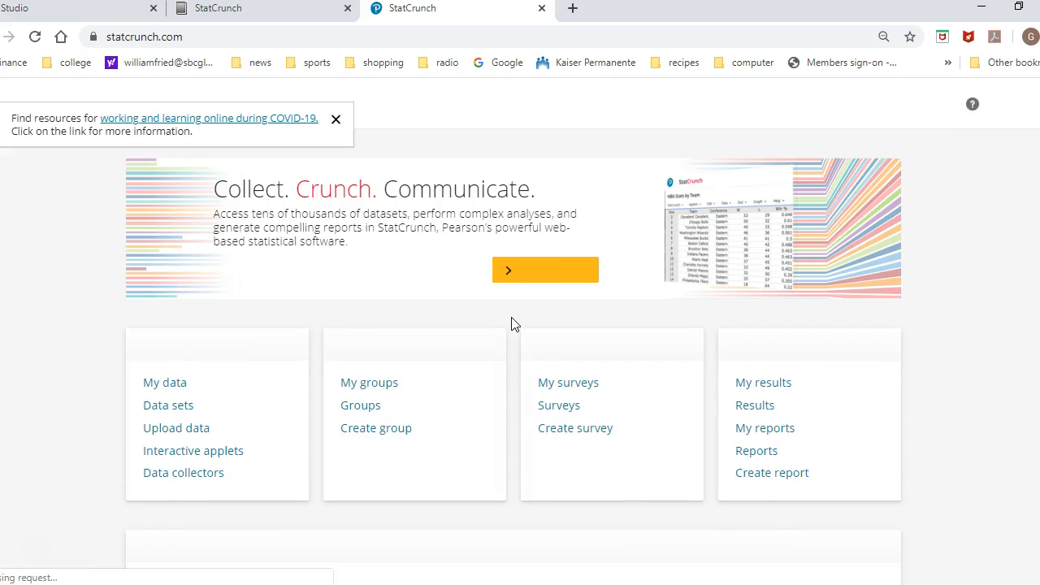
left_click(526, 288)
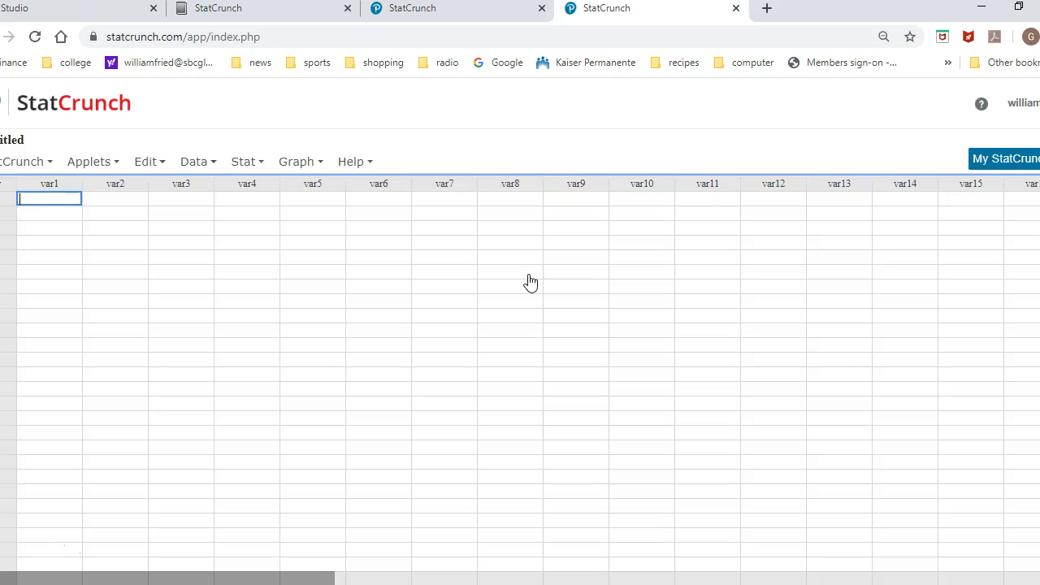
Simulate discrete uniform data with 25 rows and 10 columns, minimum 1 and maximum 365, split across columns, and dismiss the result message.
left_click(209, 166)
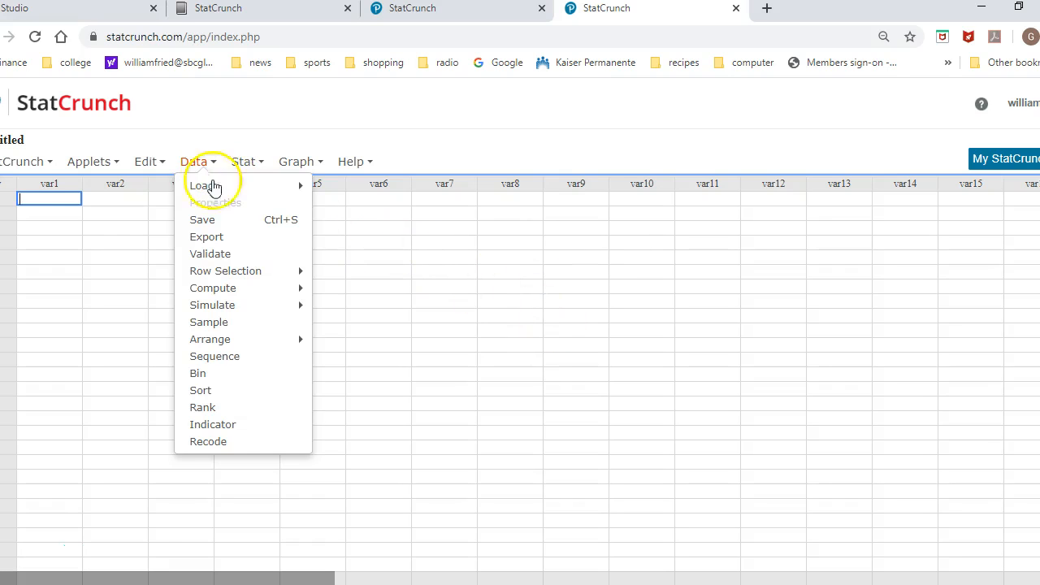
mouse_move(228, 313)
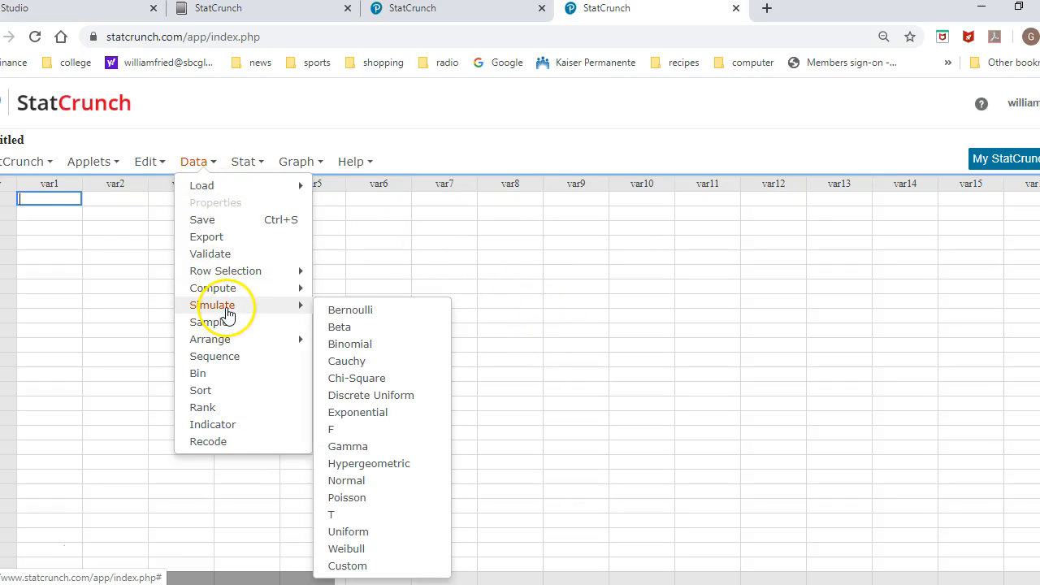
left_click(361, 396)
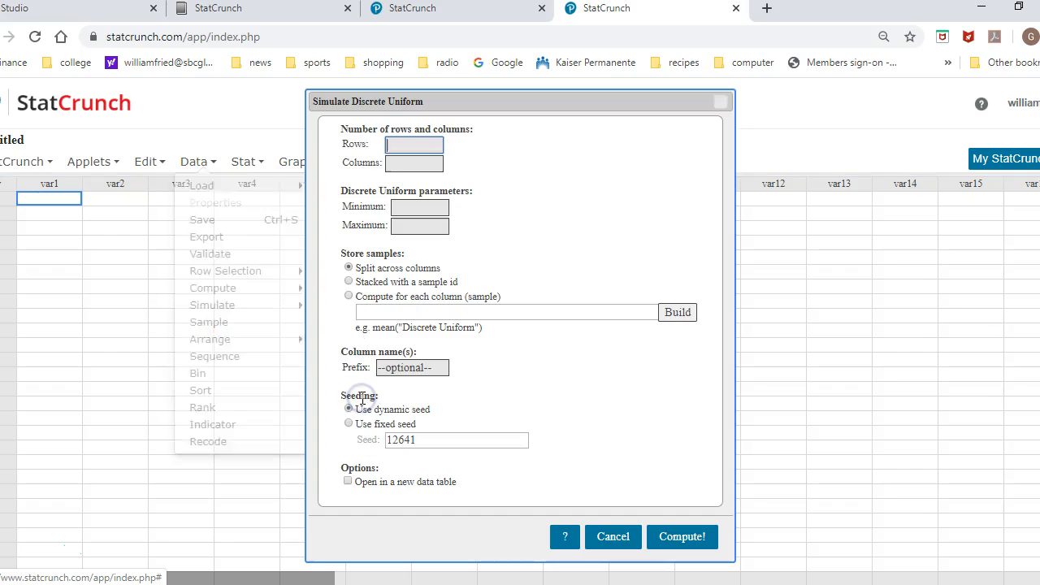
type("25")
left_click(402, 170)
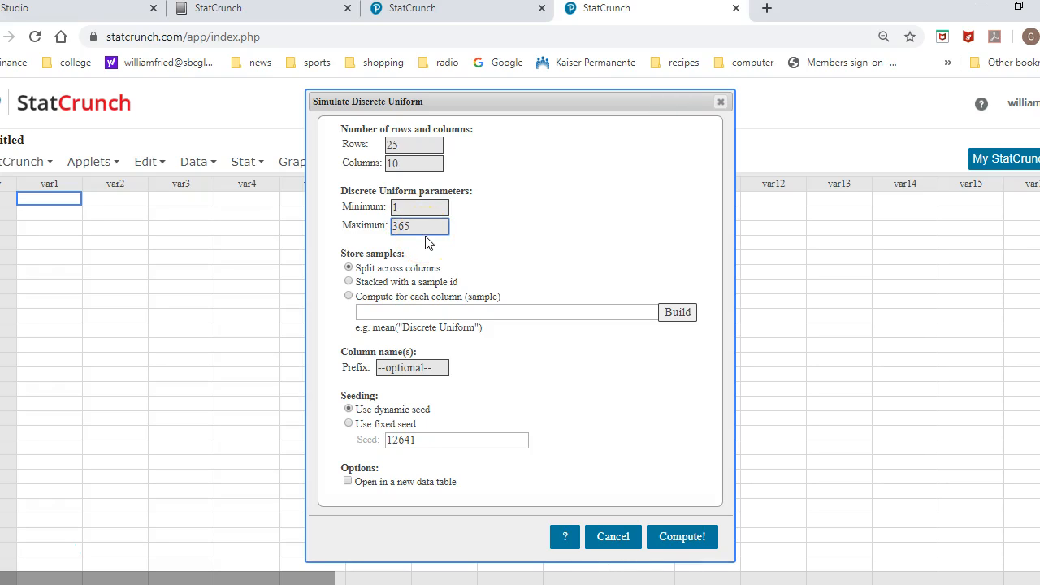
left_click(685, 542)
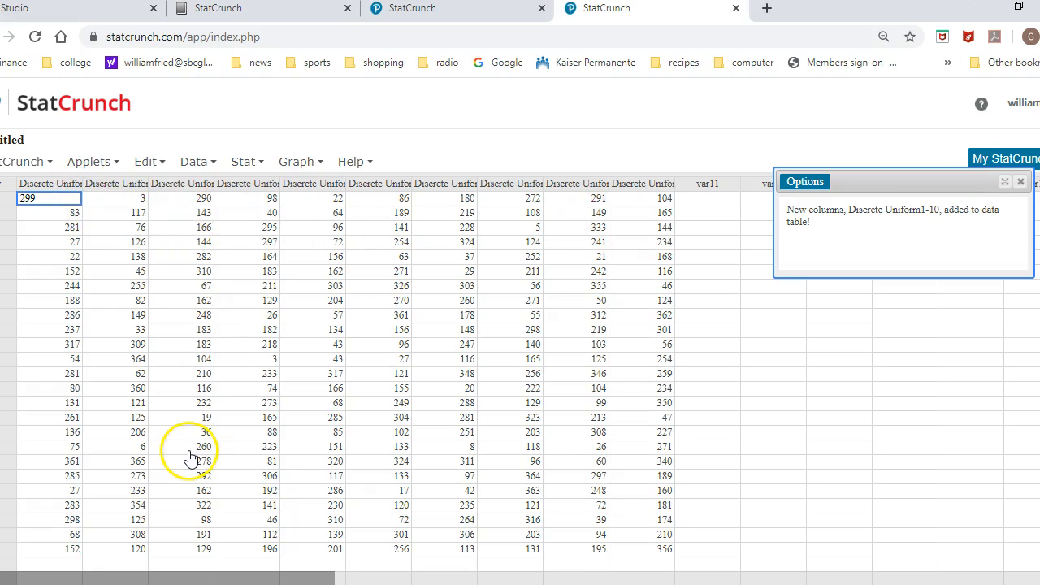
left_click(1018, 182)
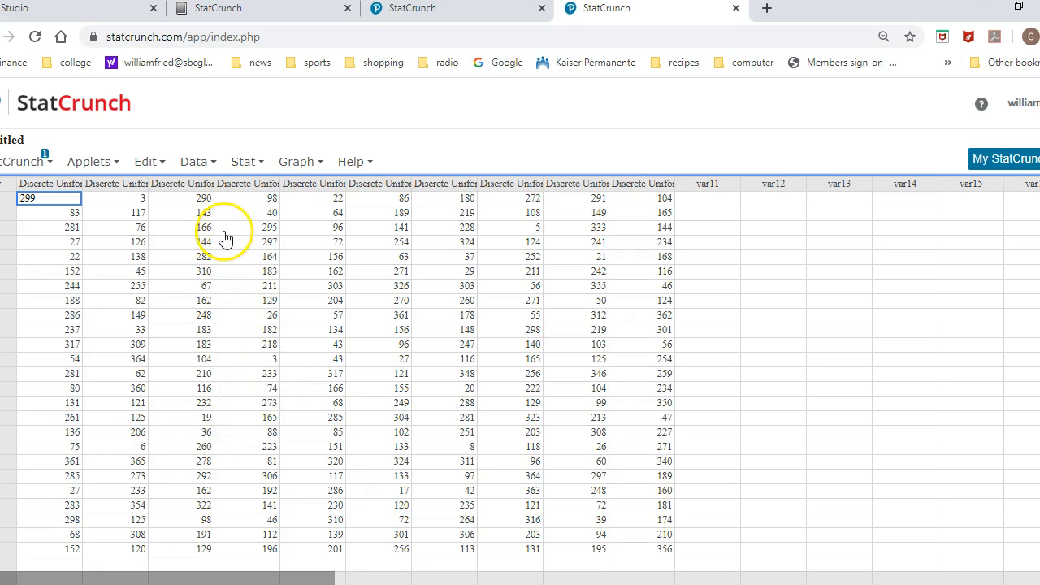
Sort only the Discrete Uniform1 column by its own values in ascending order, replacing the current column, and dismiss the result message.
left_click(197, 162)
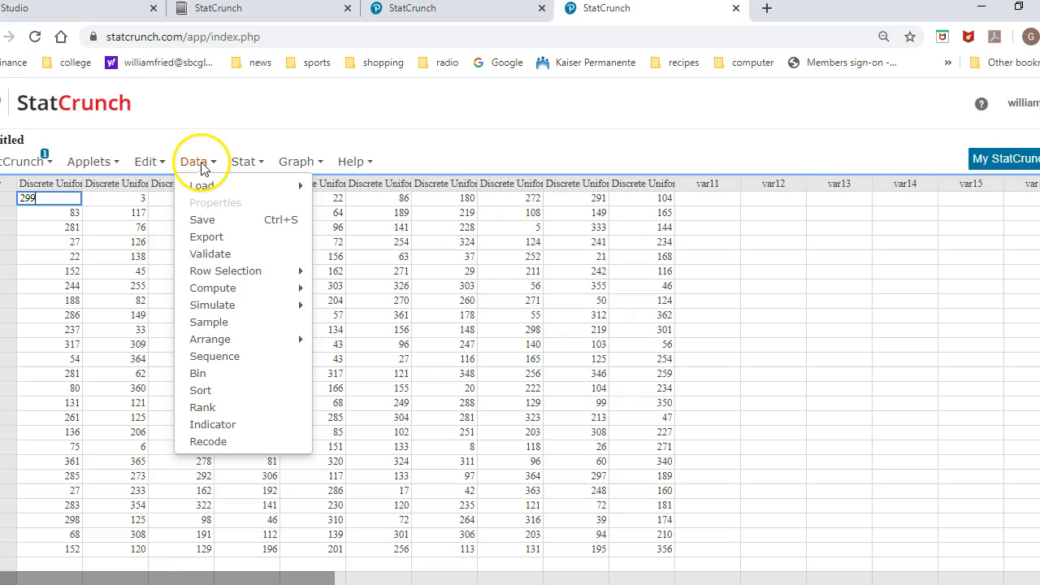
left_click(200, 390)
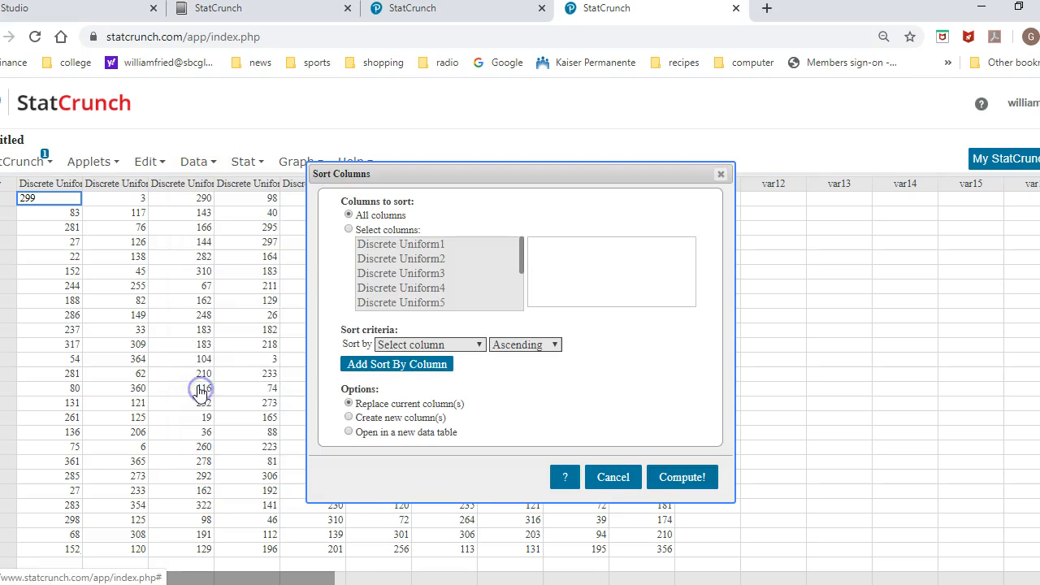
left_click(349, 230)
left_click(408, 244)
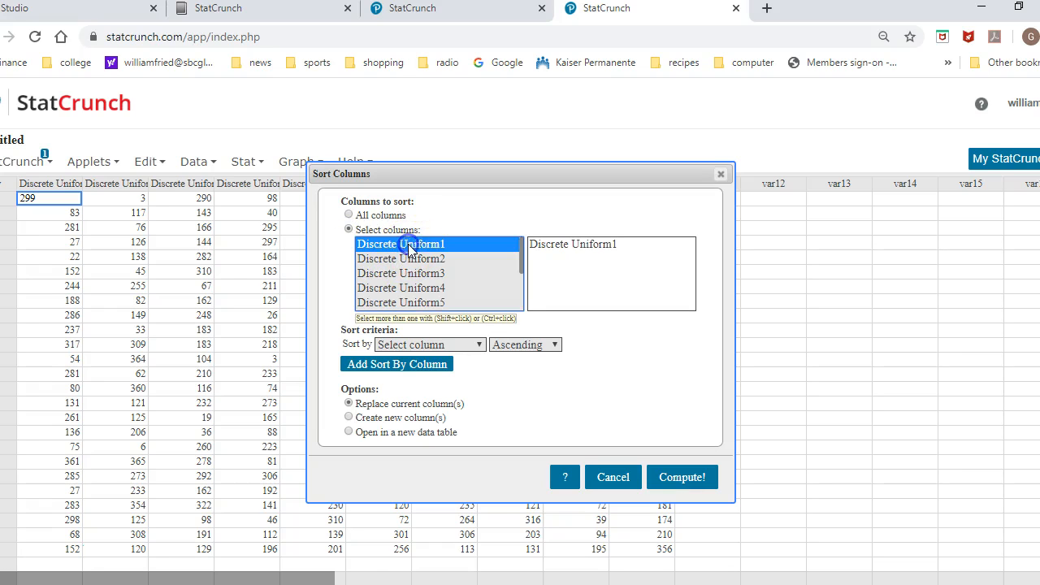
left_click(476, 342)
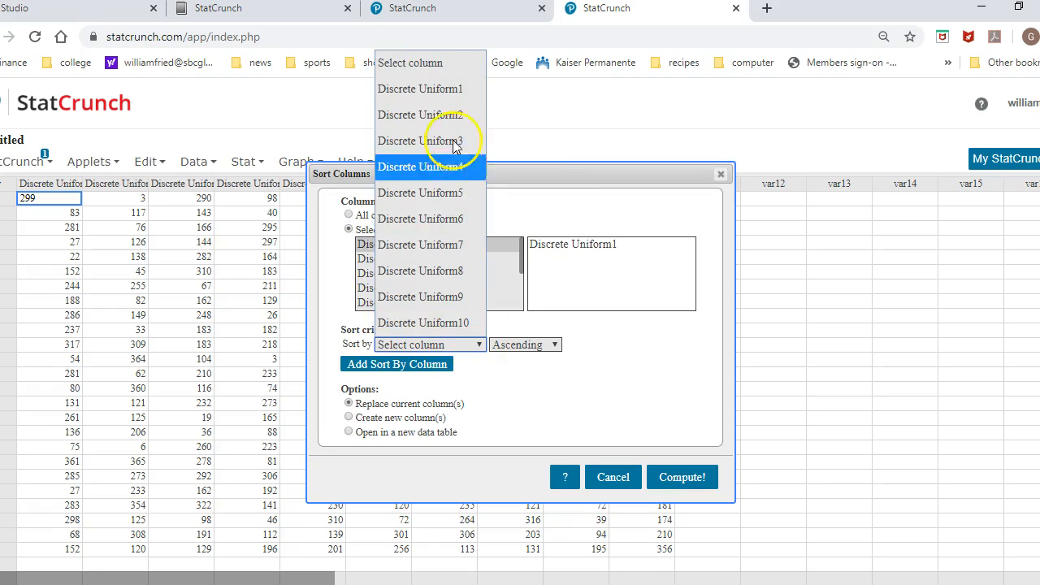
left_click(438, 89)
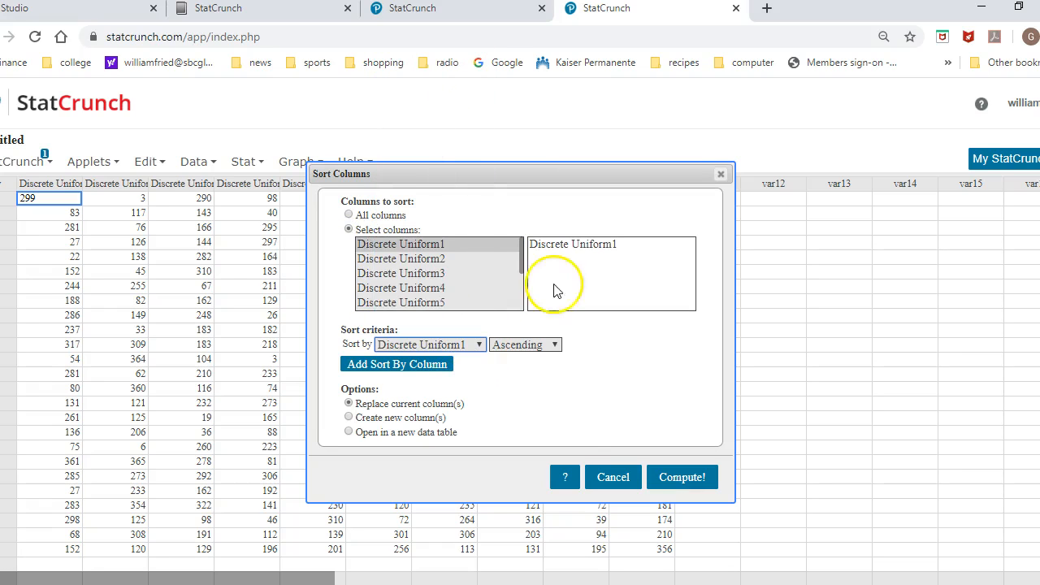
left_click(680, 478)
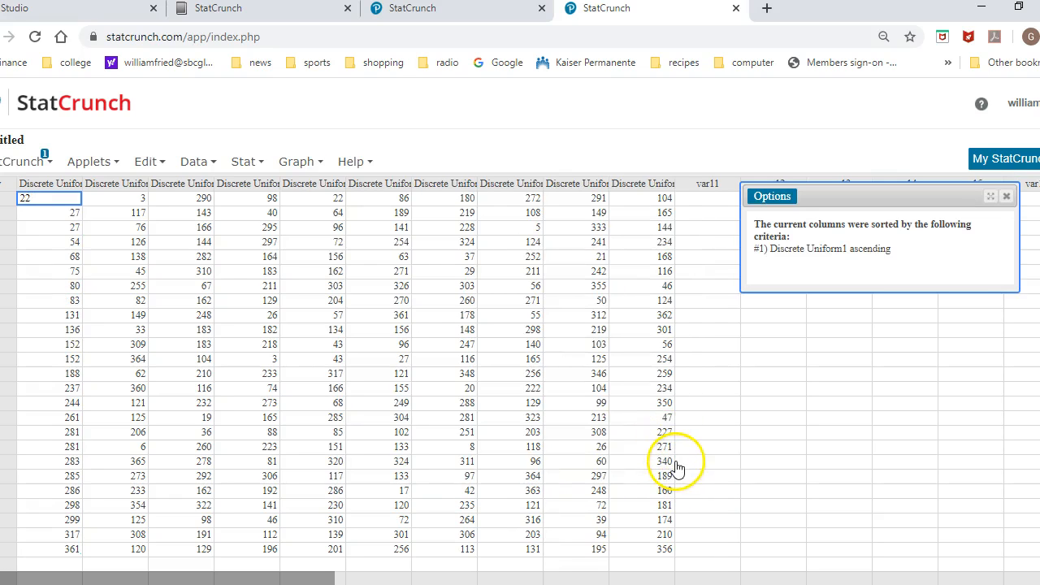
left_click(1006, 197)
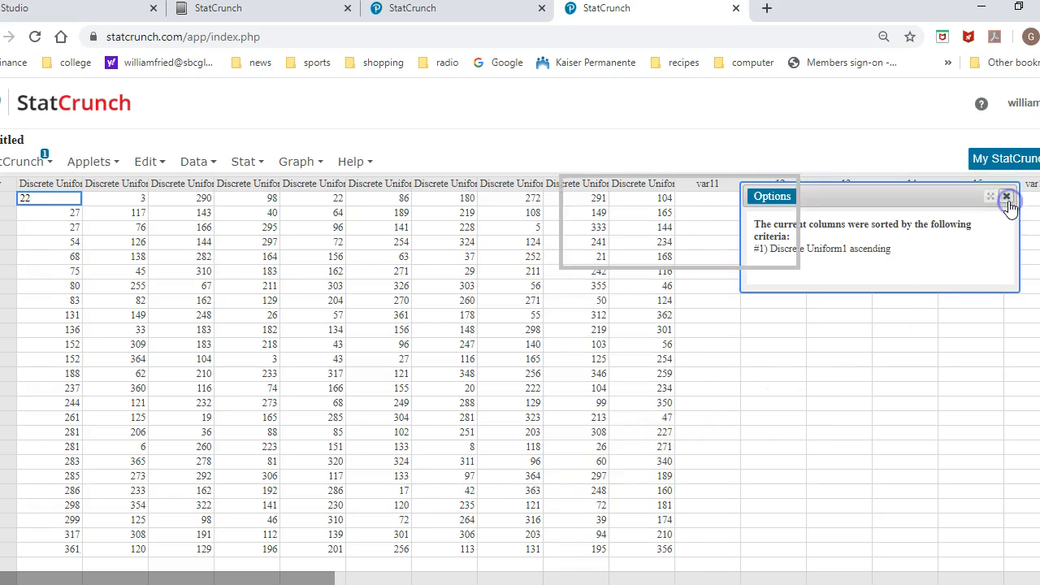
Sort only the Discrete Uniform2 column by its own values in ascending order, replacing the current column, and dismiss the result message.
left_click(208, 162)
left_click(200, 392)
left_click(349, 229)
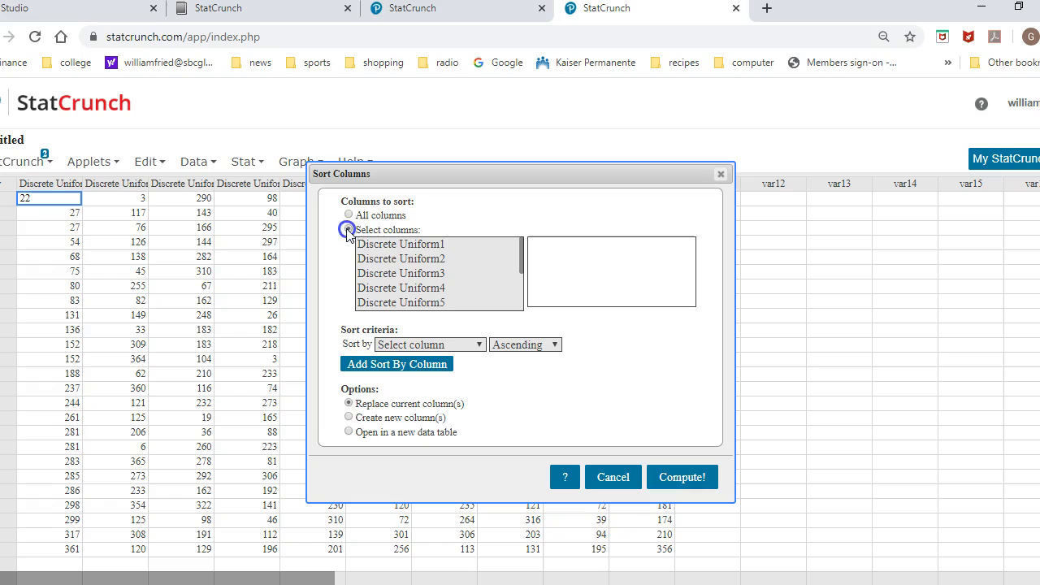
left_click(376, 258)
left_click(477, 345)
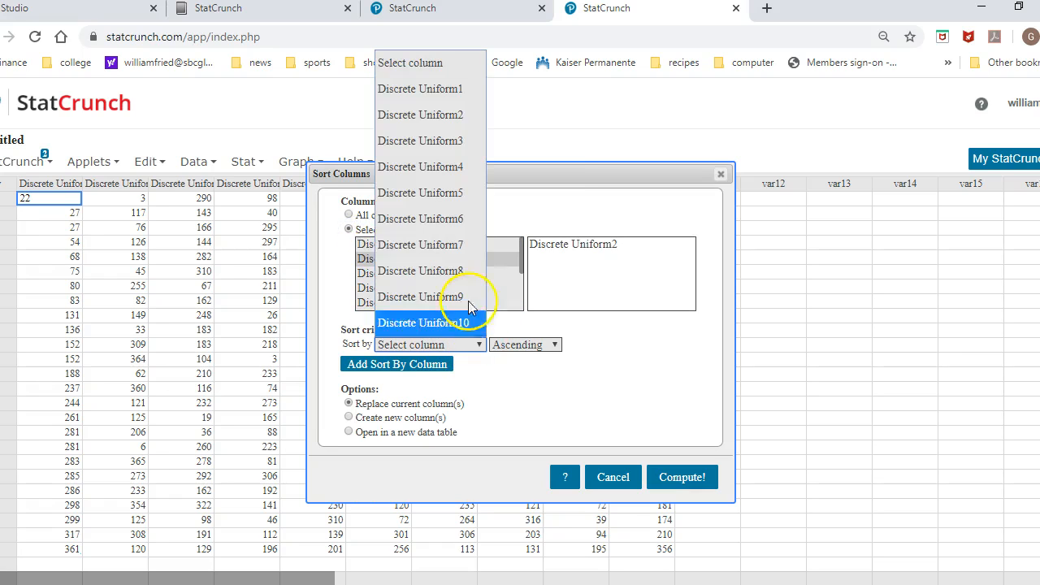
left_click(420, 114)
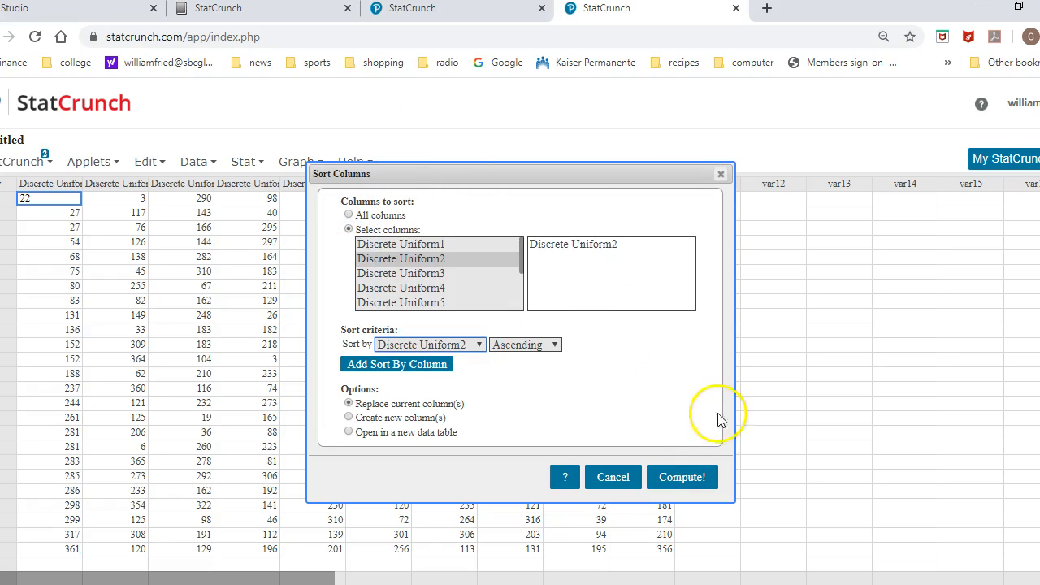
left_click(684, 479)
left_click(991, 212)
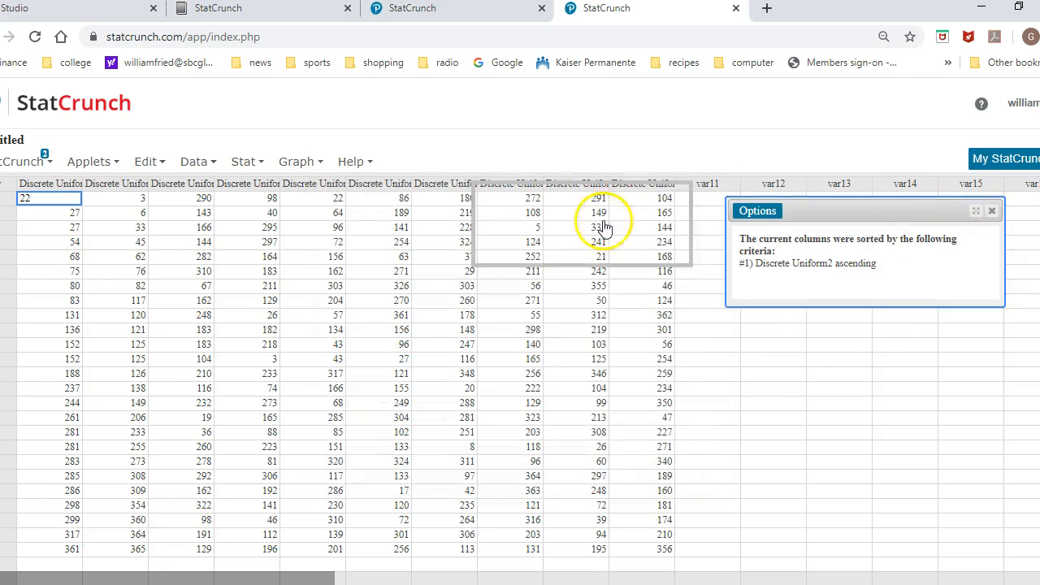
Sort only the Discrete Uniform3 column by its own values in ascending order, replacing the current column, and dismiss the result message.
left_click(204, 165)
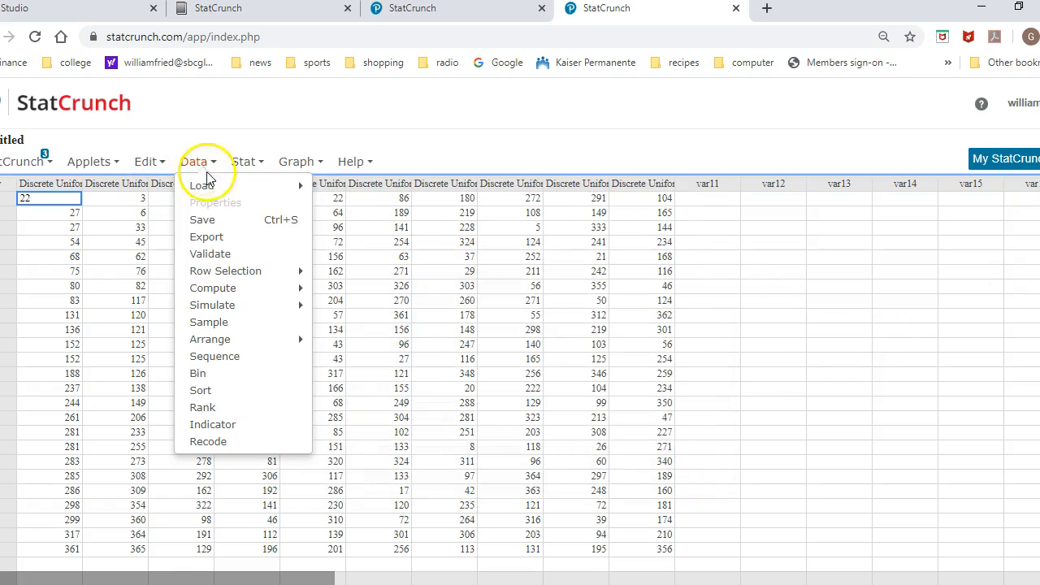
left_click(219, 391)
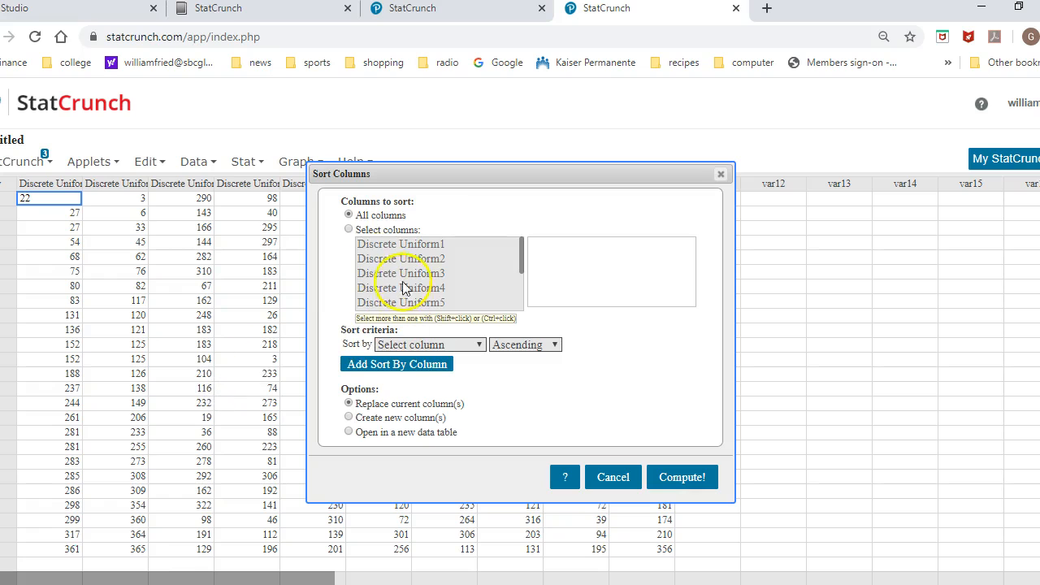
left_click(349, 230)
left_click(418, 274)
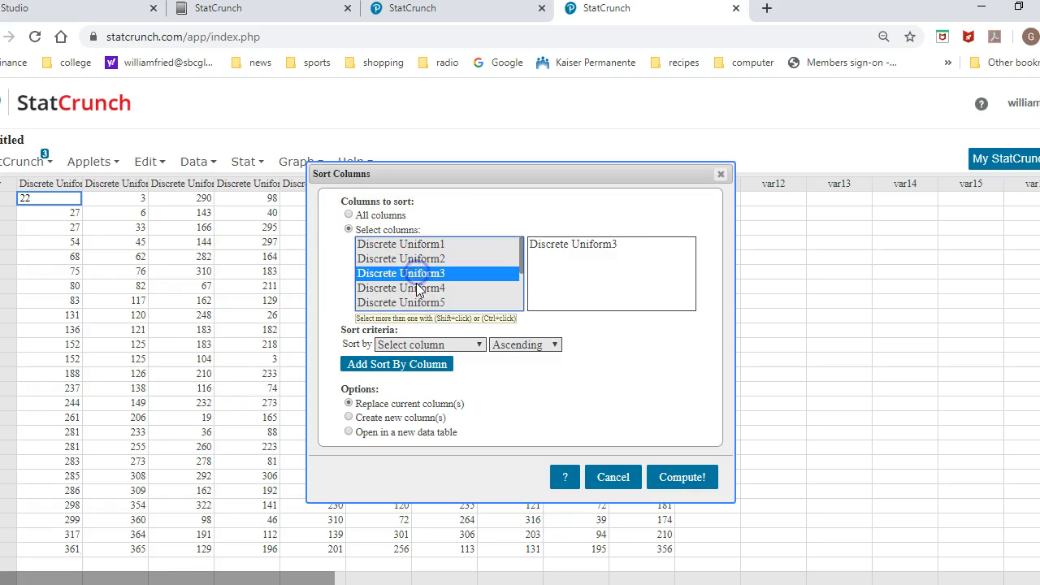
left_click(476, 345)
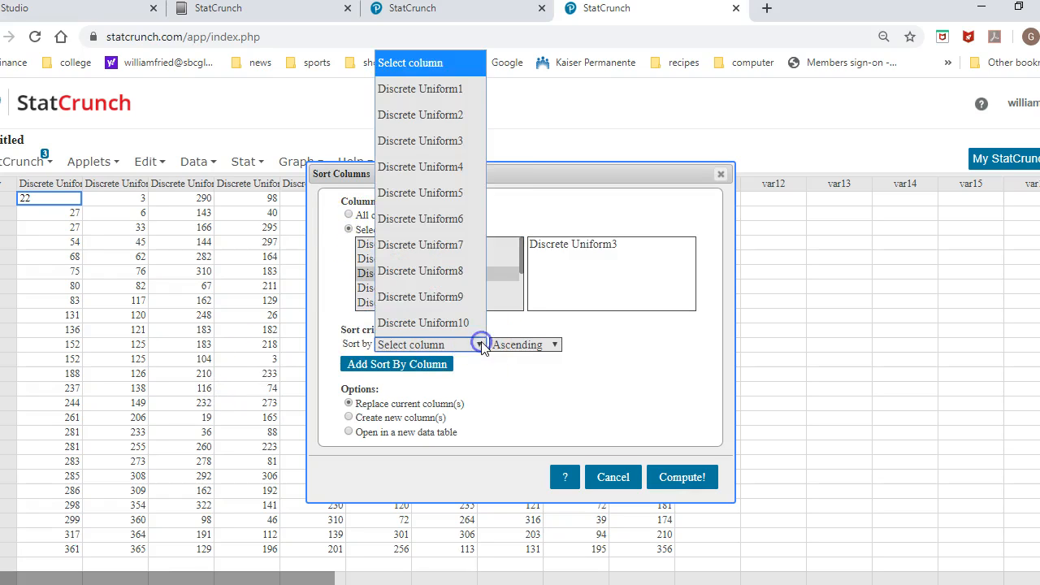
left_click(419, 142)
left_click(674, 479)
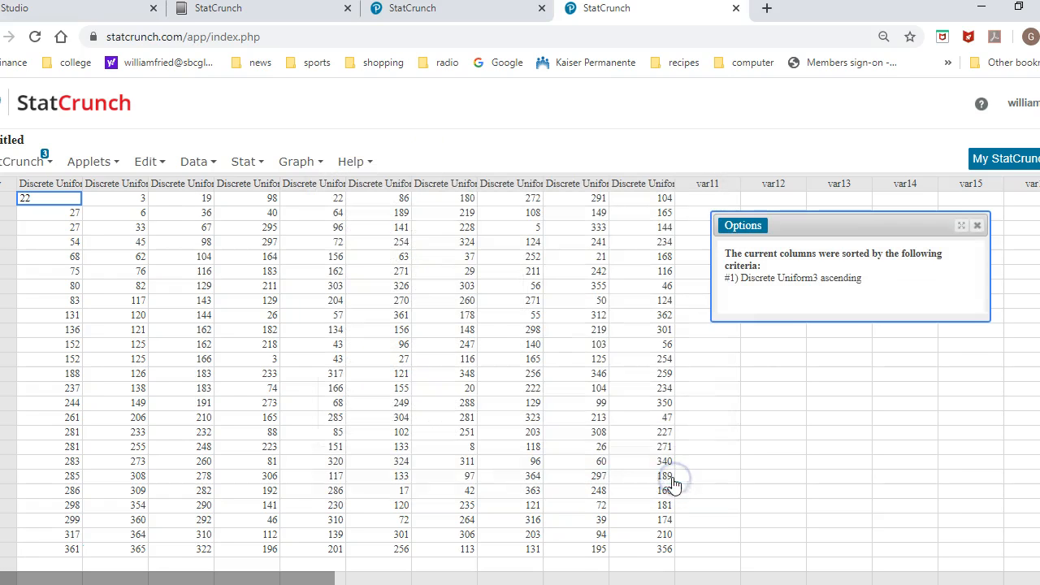
left_click(980, 230)
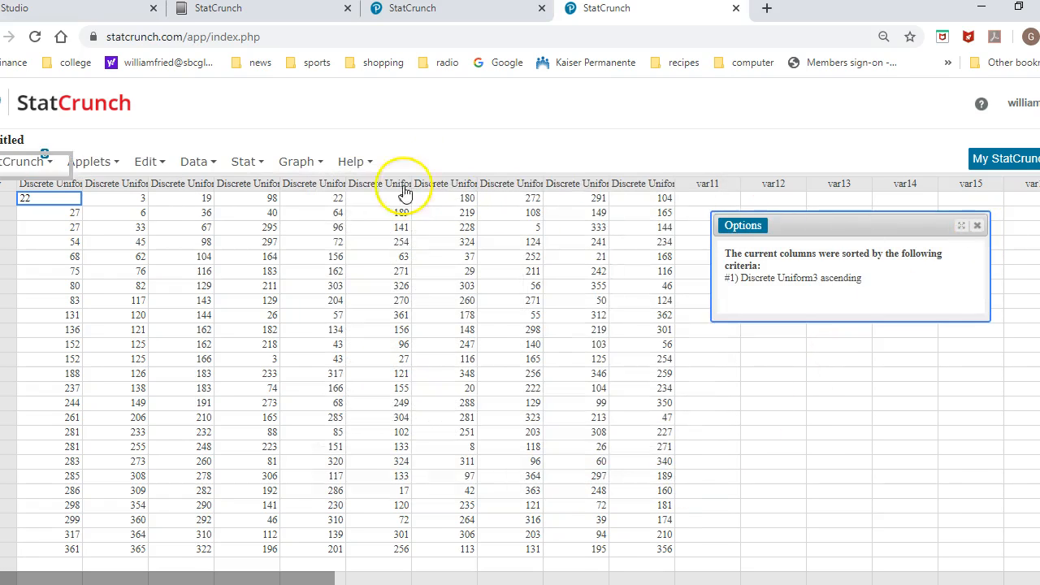
Sort only the Discrete Uniform4 column by its own values in ascending order, replacing the current column.
left_click(197, 162)
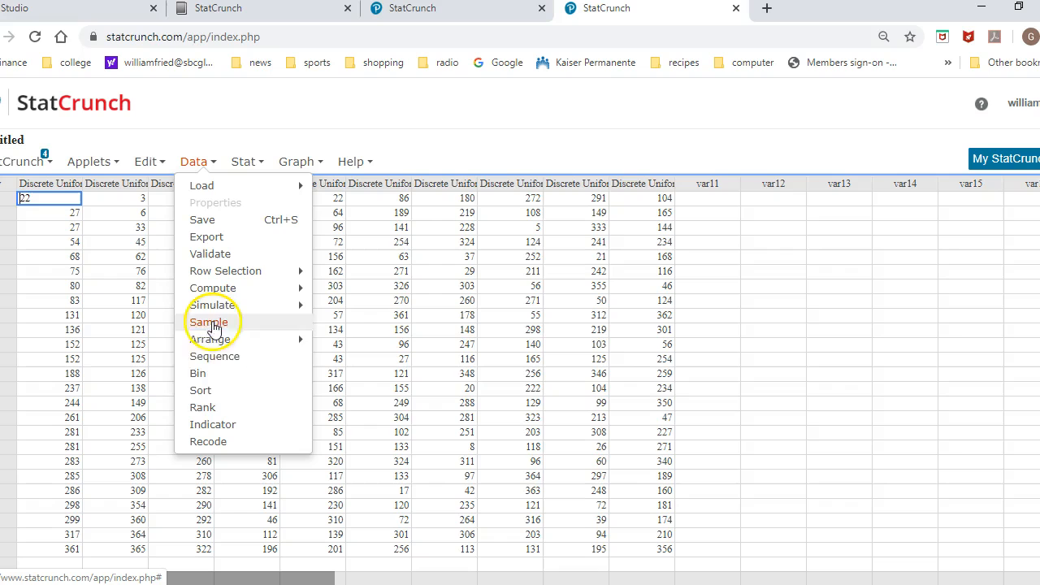
left_click(200, 390)
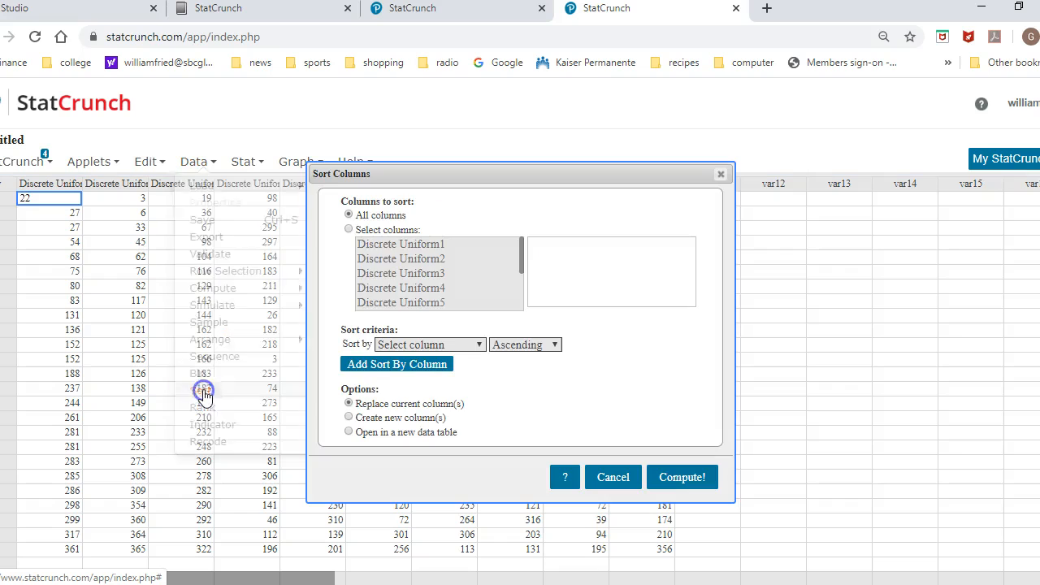
left_click(348, 231)
left_click(417, 287)
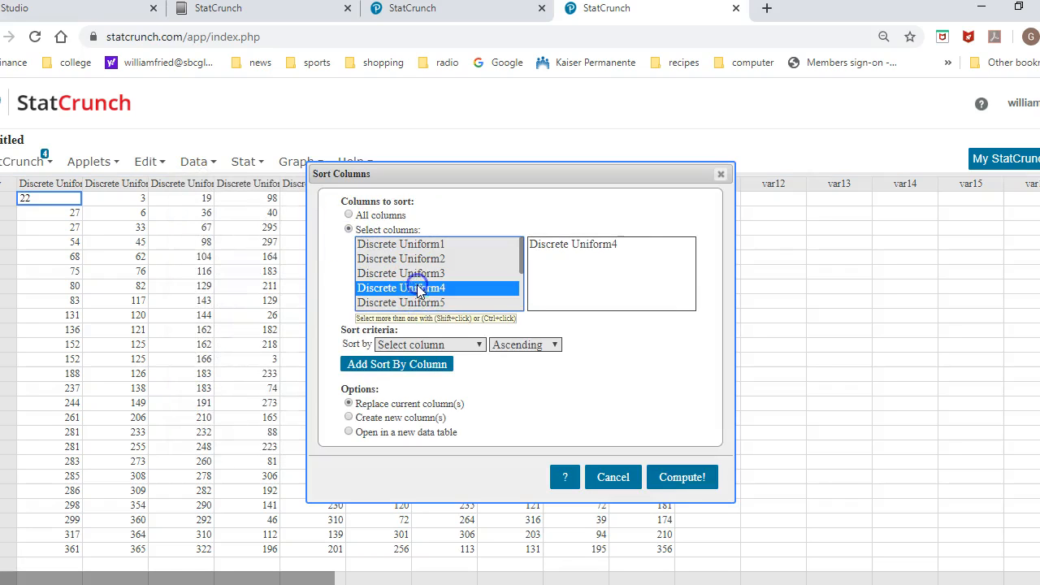
left_click(476, 346)
left_click(446, 175)
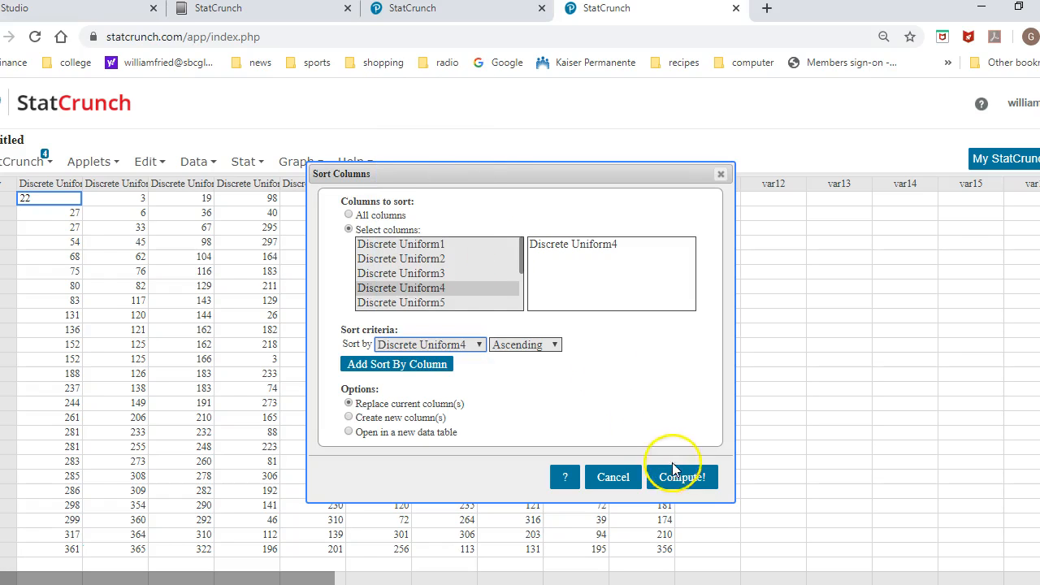
left_click(688, 479)
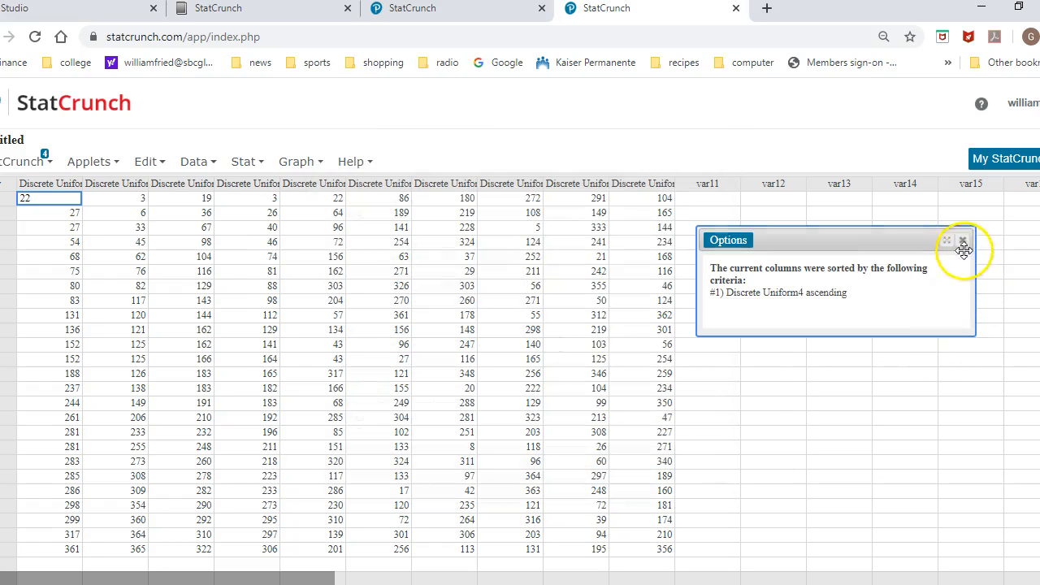
Sort only the Discrete Uniform5 column by its own values in ascending order, replacing the current column.
left_click(197, 161)
left_click(203, 390)
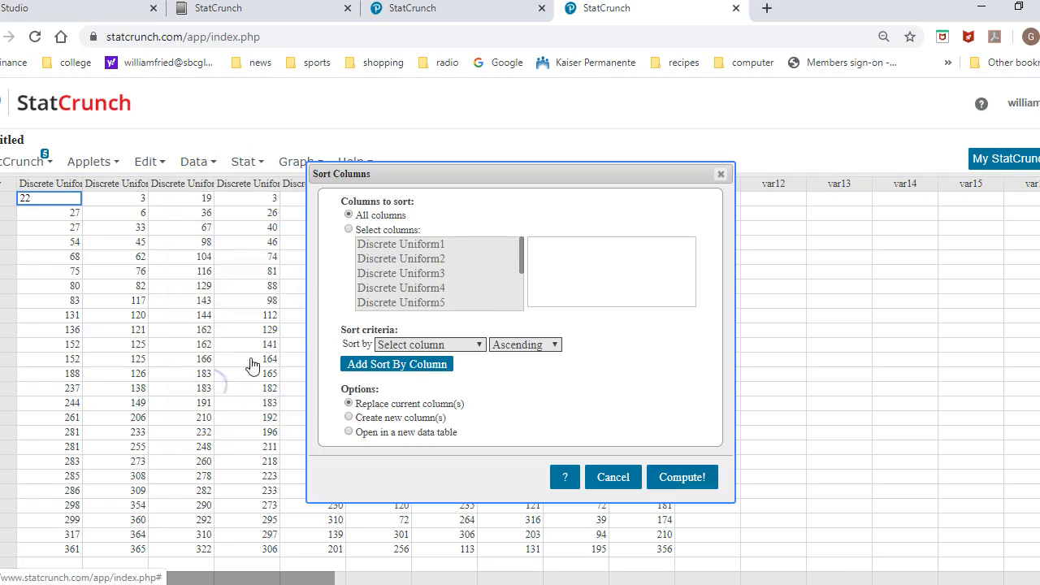
left_click(350, 230)
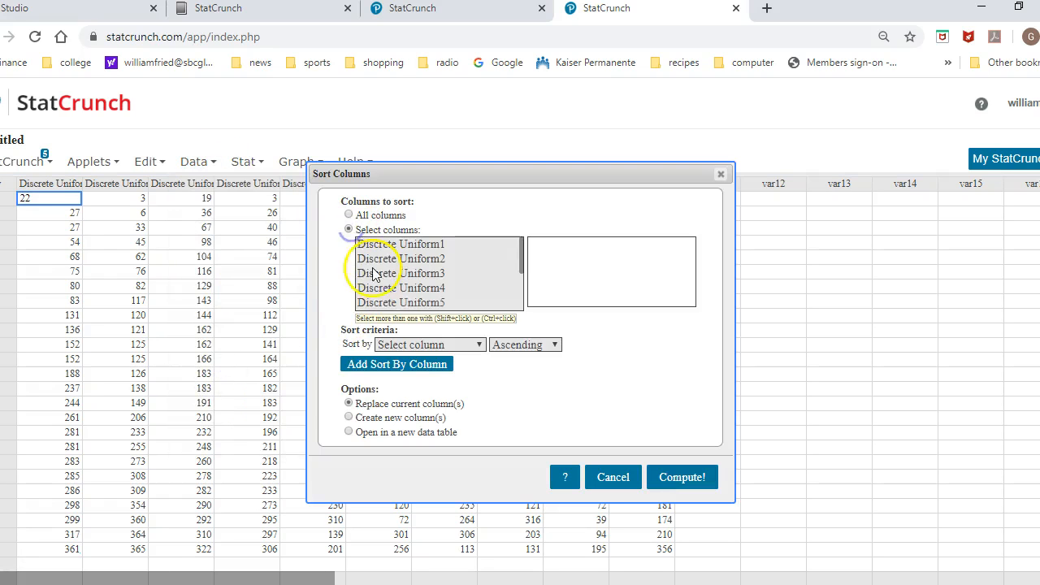
left_click(430, 304)
left_click(475, 344)
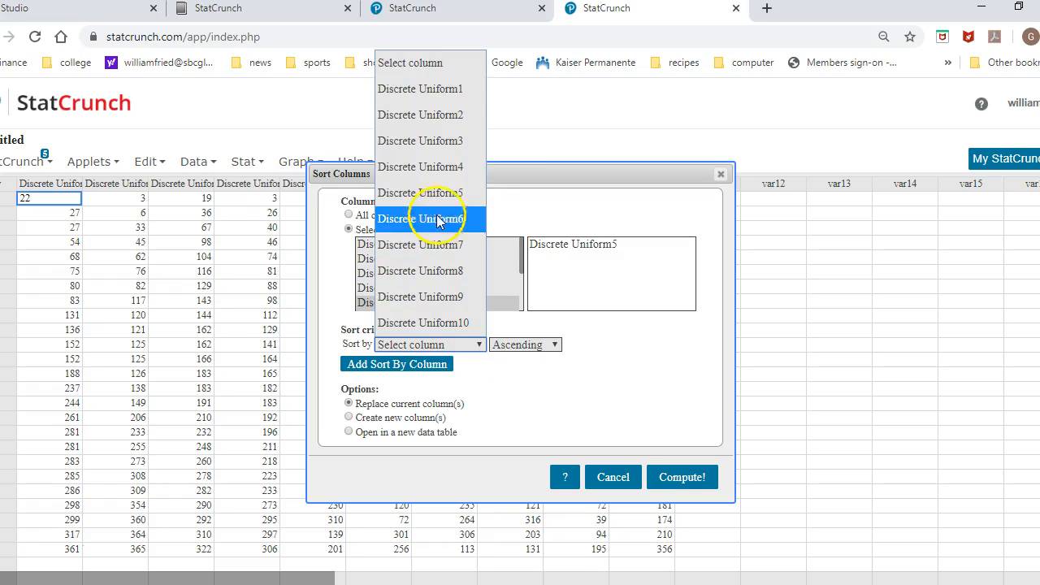
left_click(419, 194)
left_click(674, 481)
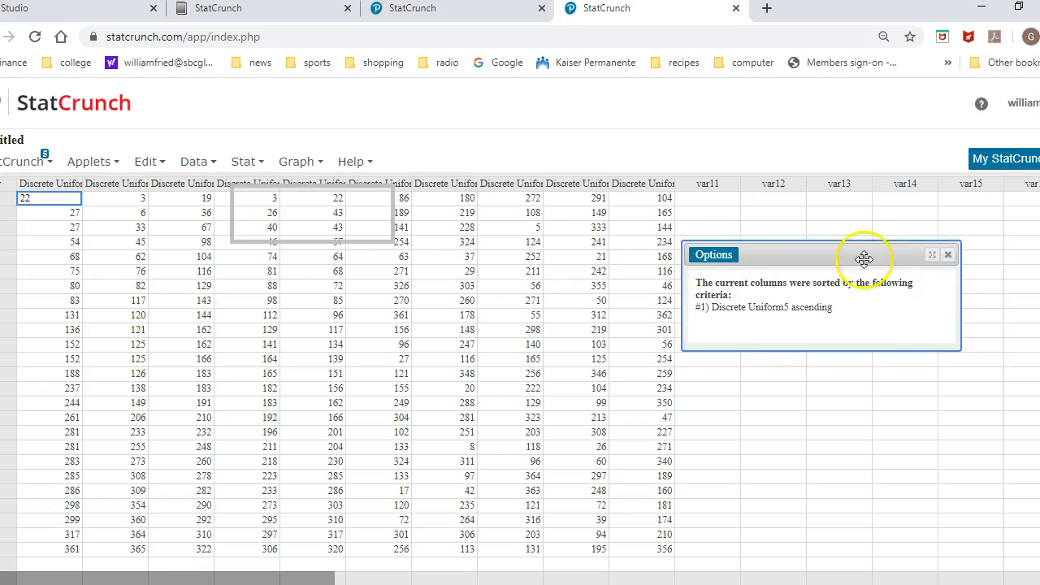
Sort only the Discrete Uniform6 column by its own values in ascending order, replacing the current column, and dismiss the result message.
left_click(195, 163)
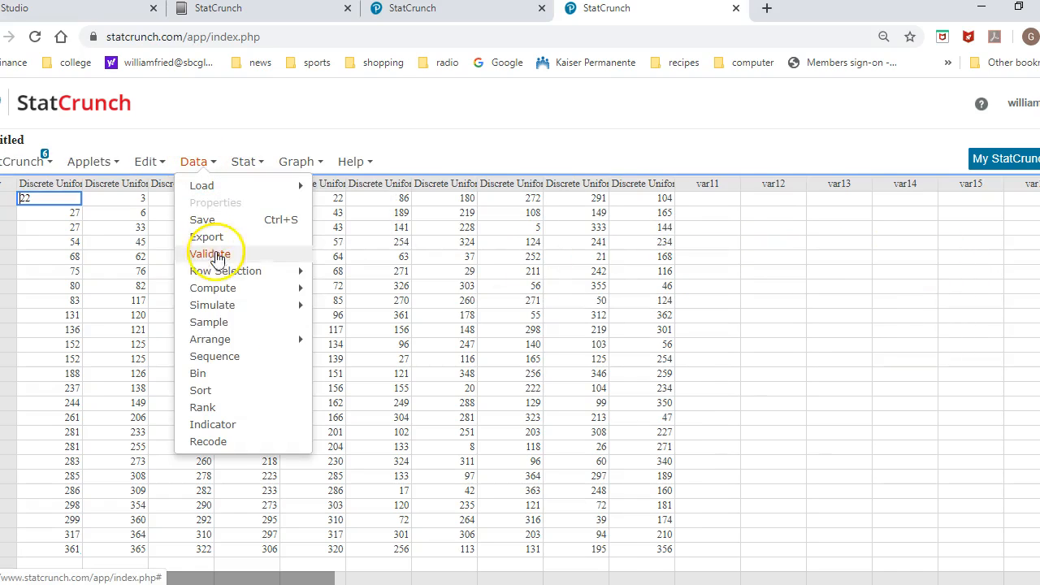
left_click(205, 388)
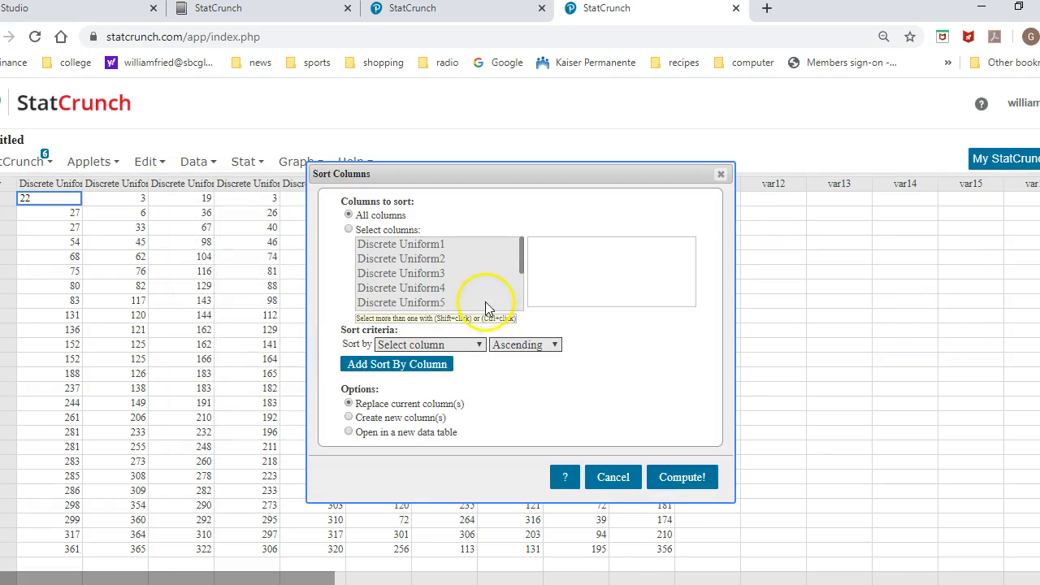
left_click(348, 230)
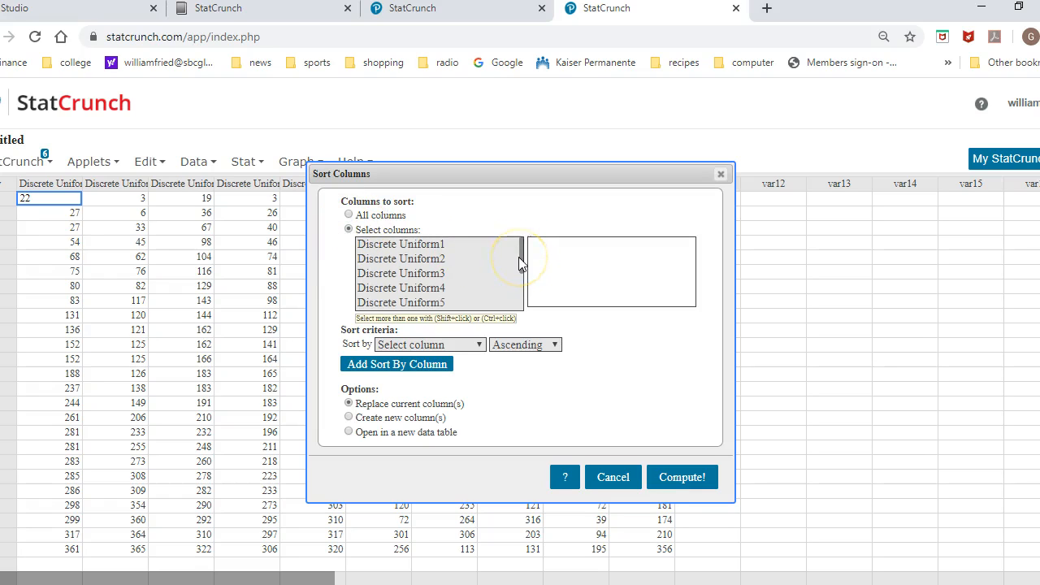
left_click_drag(520, 262, 523, 276)
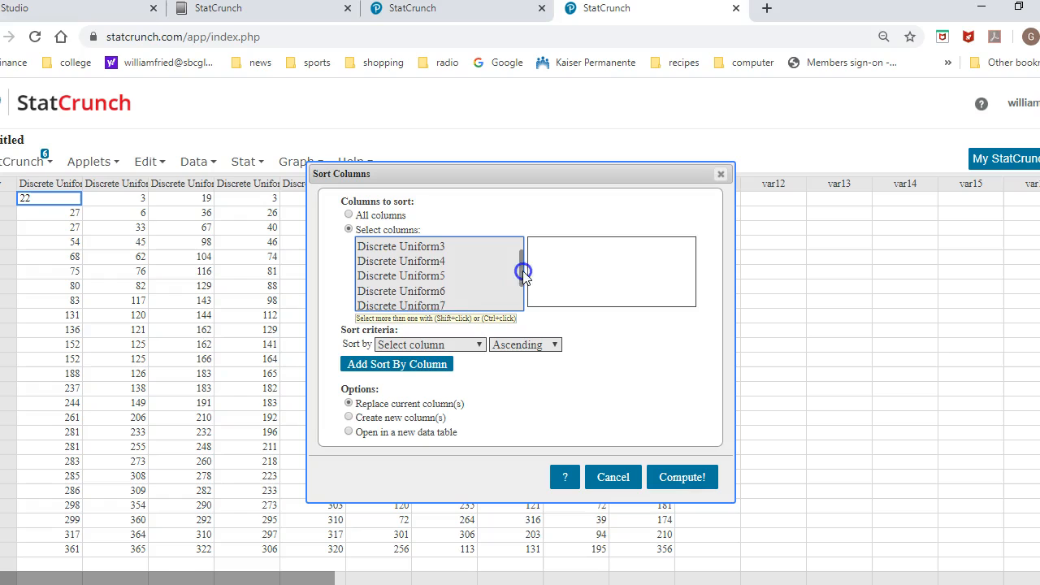
left_click(440, 292)
left_click(478, 344)
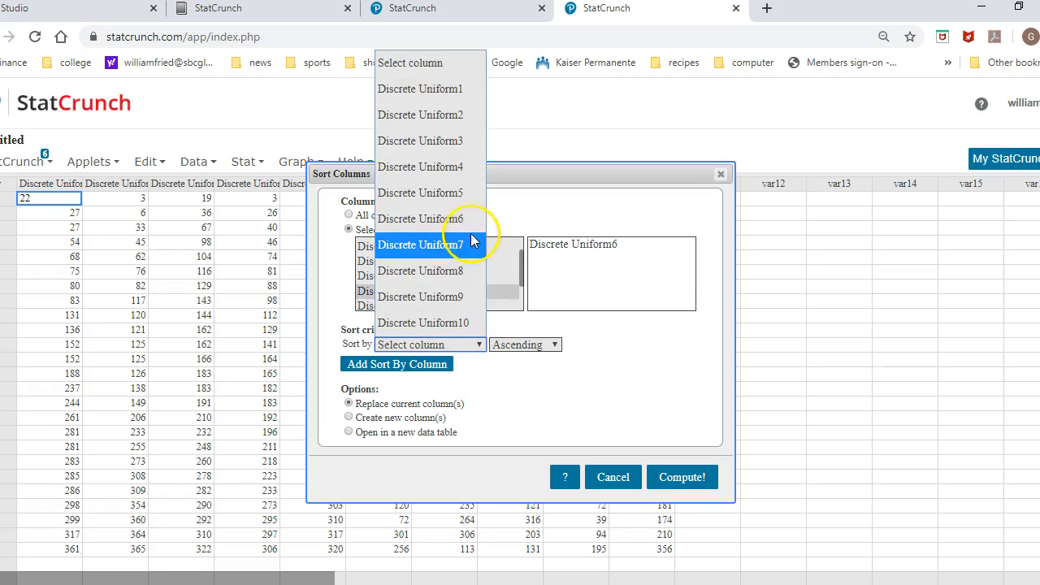
left_click(476, 220)
left_click(688, 478)
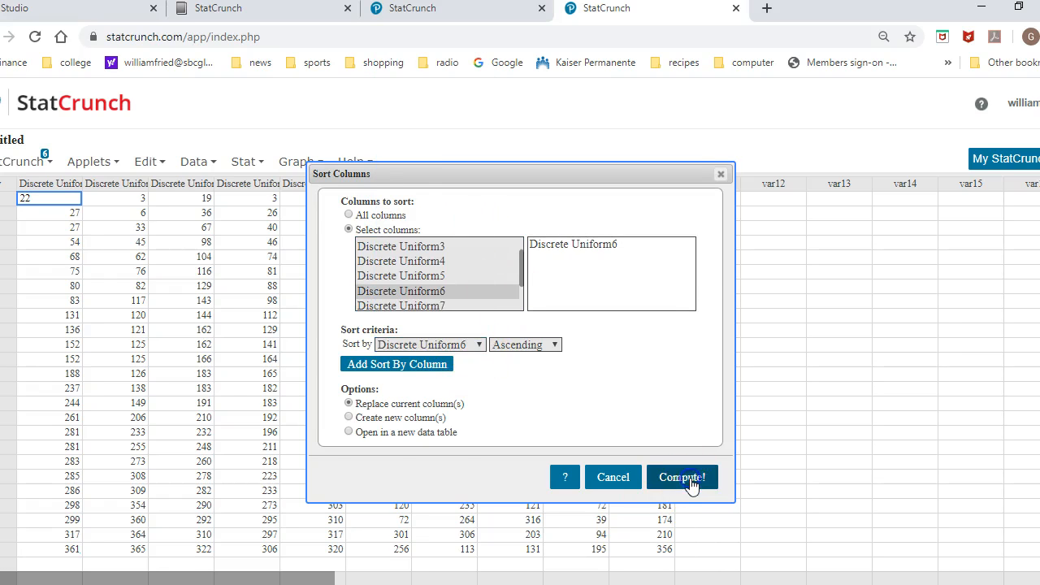
left_click(933, 270)
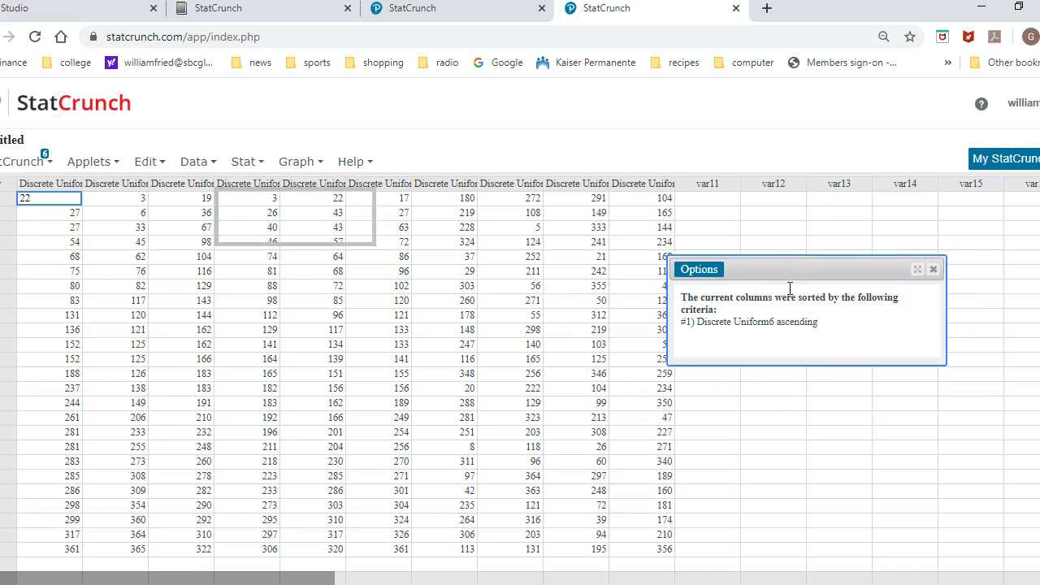
Sort only the Discrete Uniform7 column by its own values in ascending order, replacing the current column, and dismiss the result message.
left_click(199, 162)
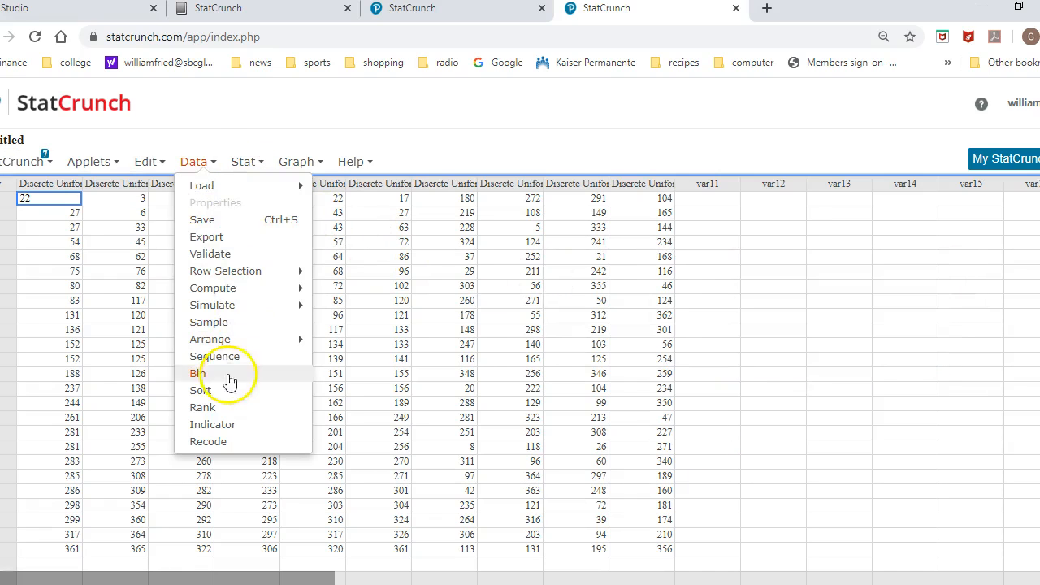
left_click(212, 389)
left_click(350, 230)
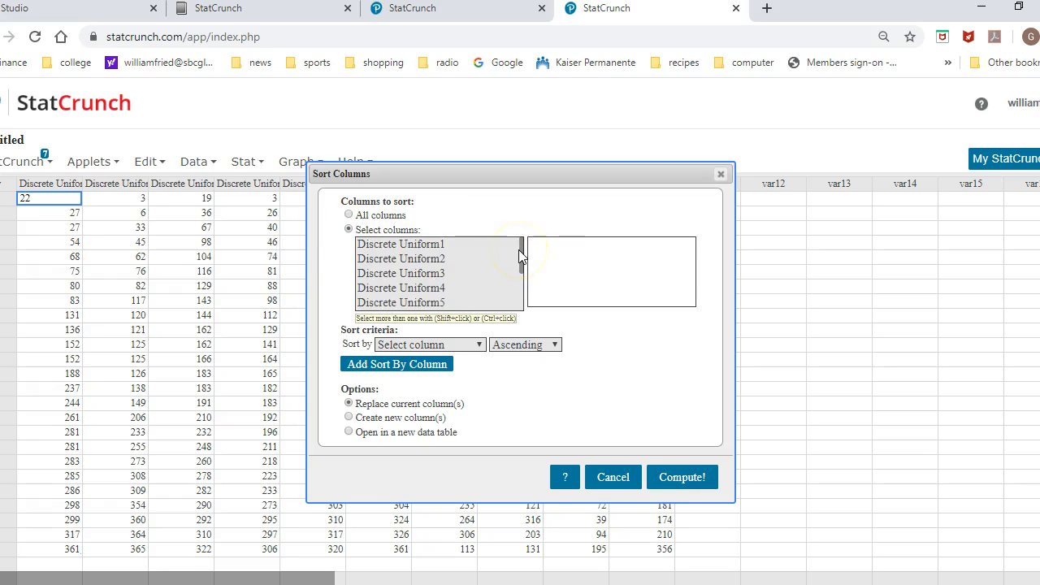
left_click_drag(522, 256, 523, 283)
left_click(471, 275)
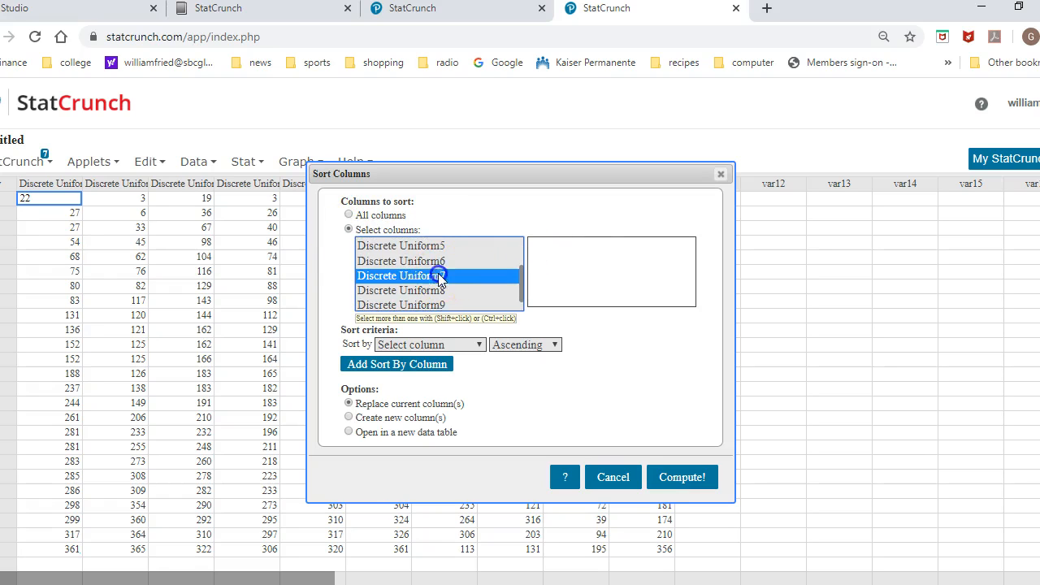
left_click(476, 344)
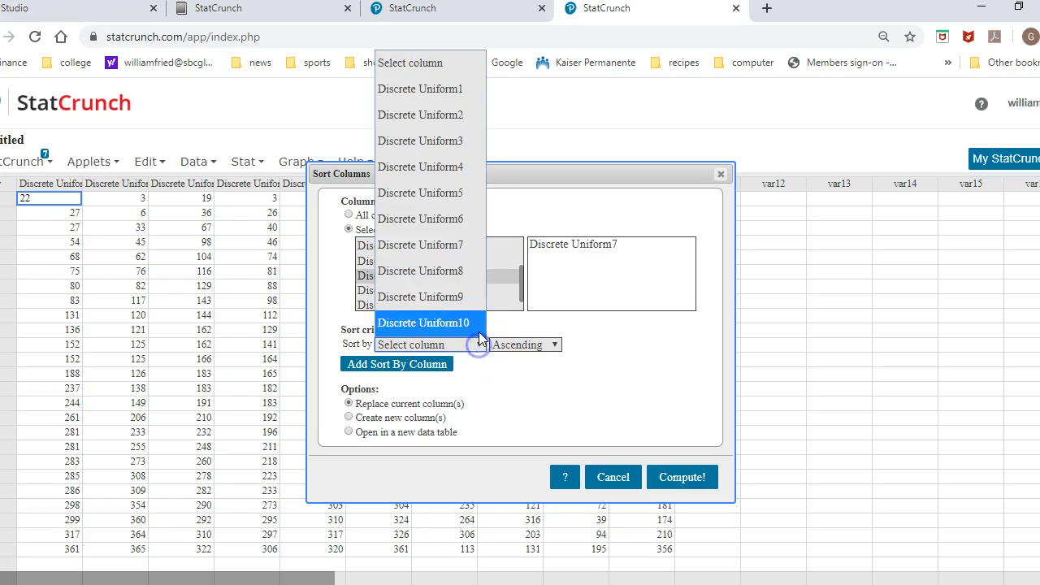
left_click(455, 255)
left_click(683, 477)
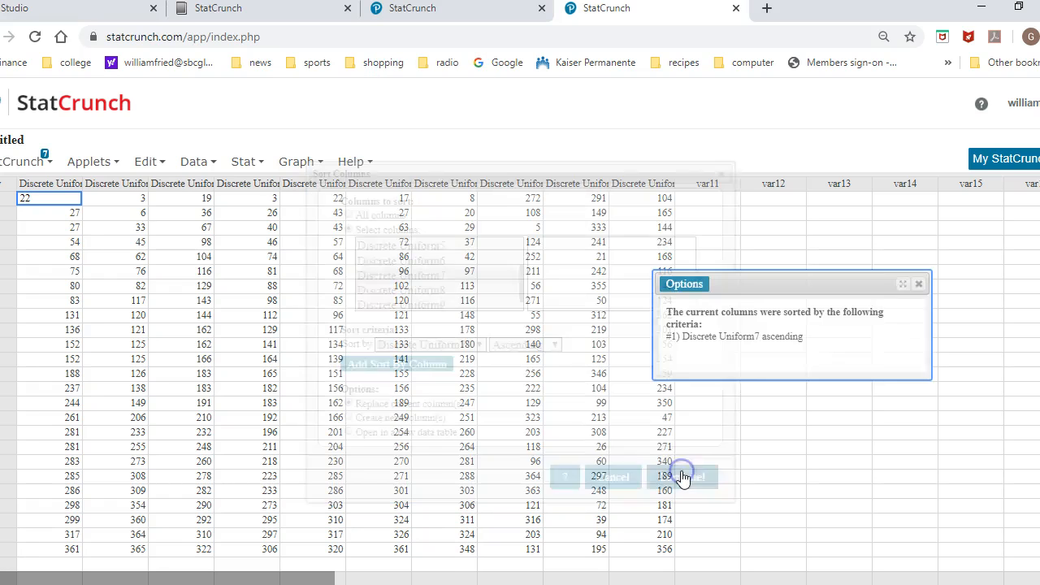
left_click(918, 283)
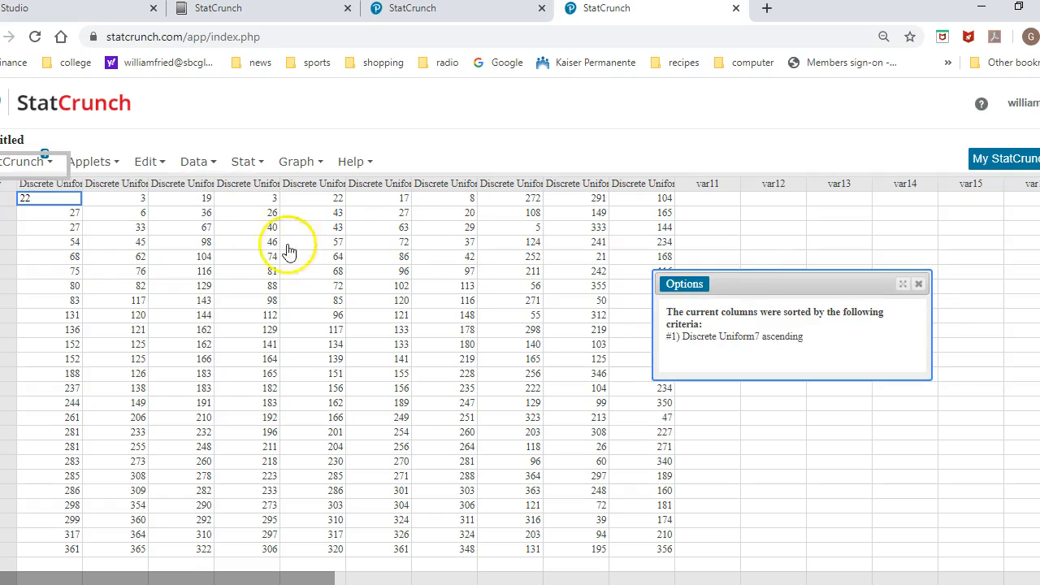
Sort only the Discrete Uniform8 column by its own values in ascending order, replacing the current column, and dismiss the result message.
left_click(201, 166)
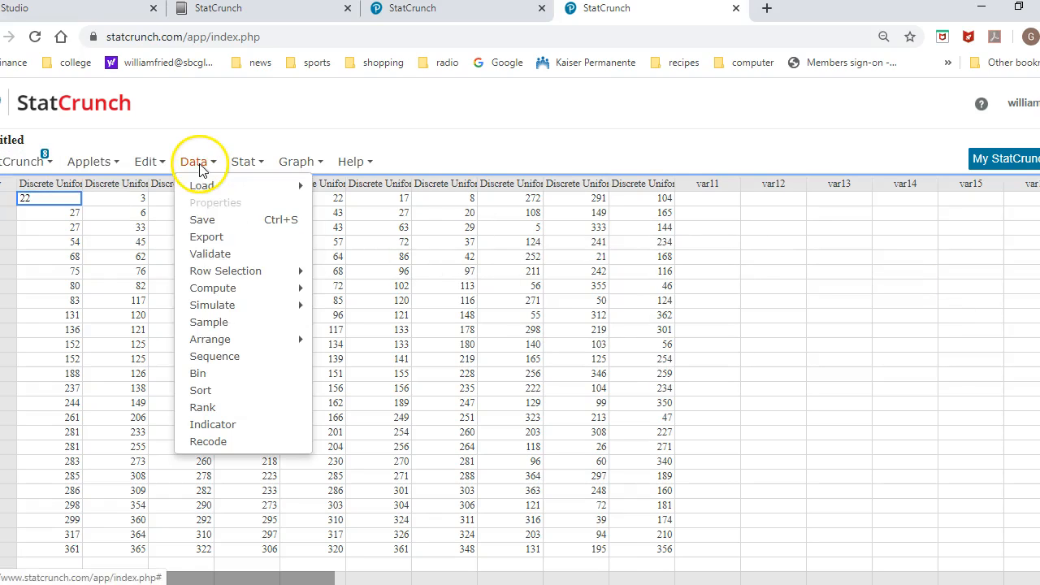
left_click(213, 390)
left_click(348, 229)
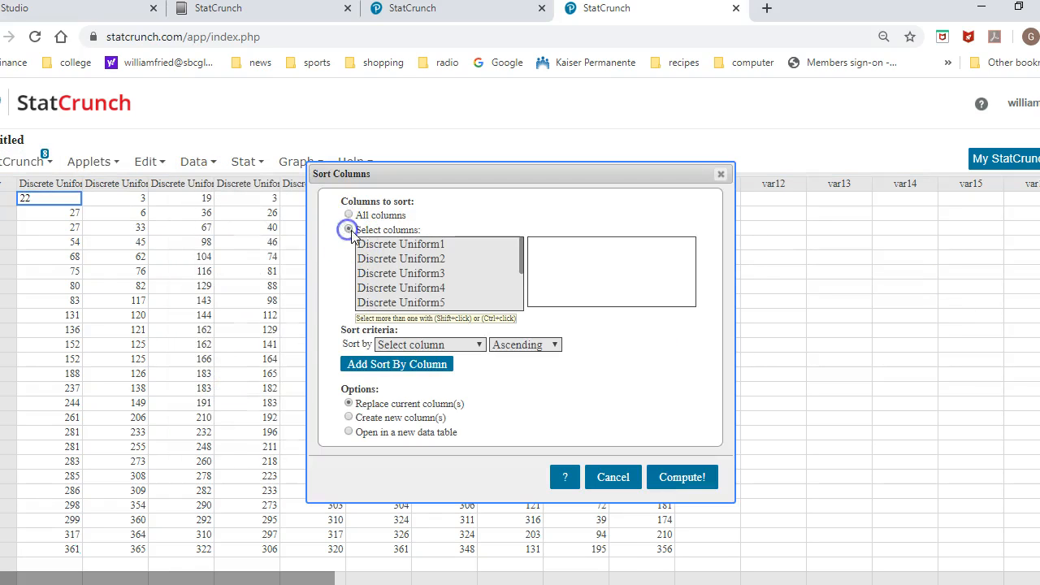
left_click(528, 281)
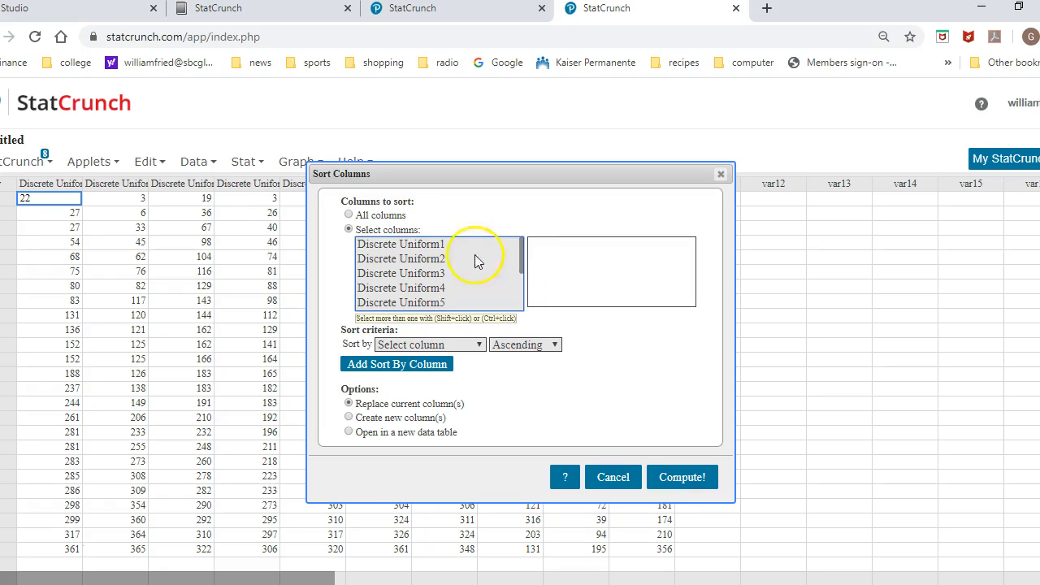
left_click_drag(522, 255, 521, 291)
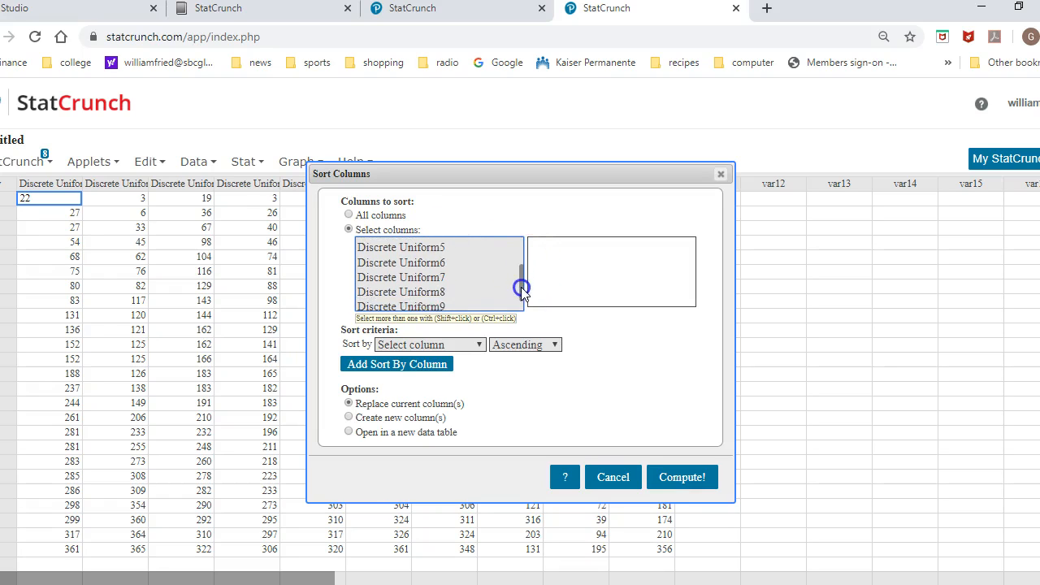
left_click(437, 294)
left_click(479, 344)
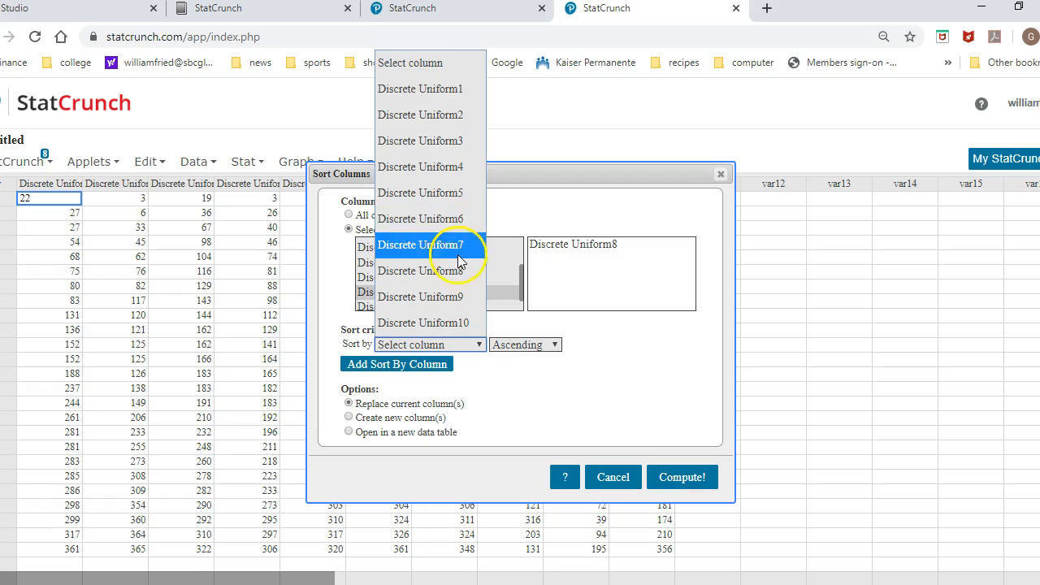
left_click(460, 271)
left_click(679, 478)
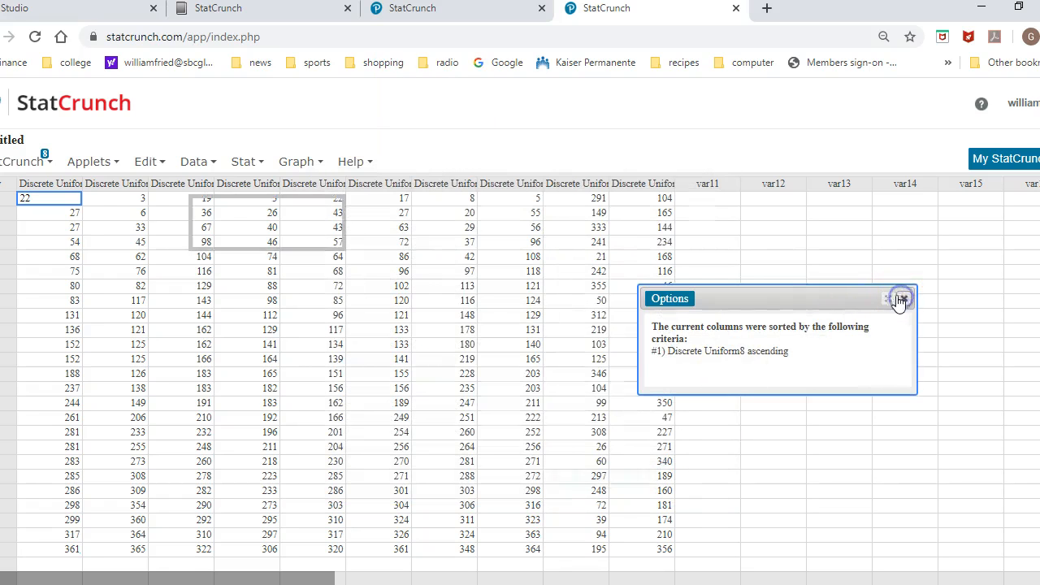
left_click(903, 298)
Sort only the Discrete Uniform9 column by its own values in ascending order, replacing the current column, and dismiss the result message.
left_click(195, 160)
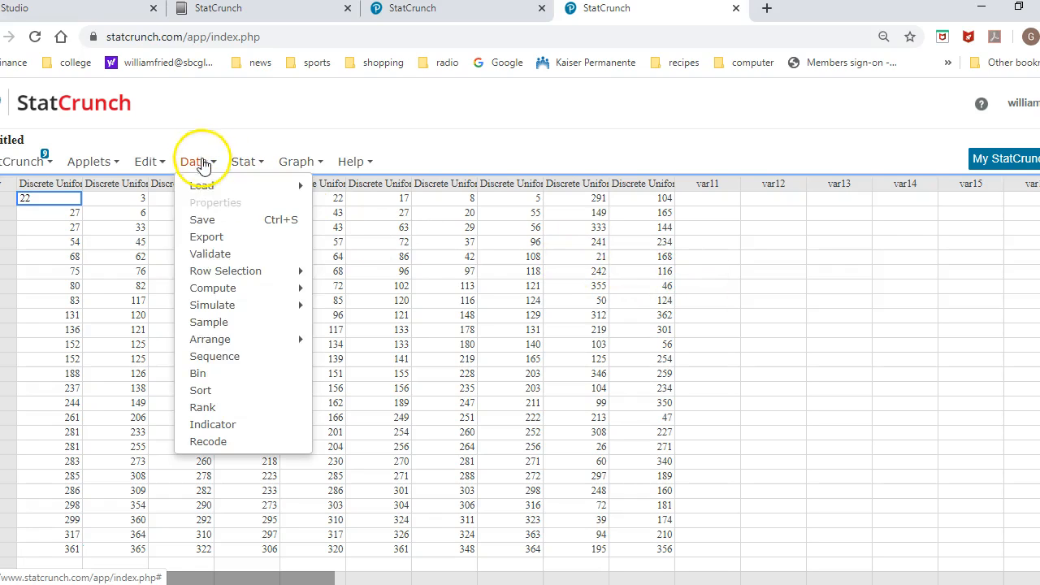
left_click(201, 390)
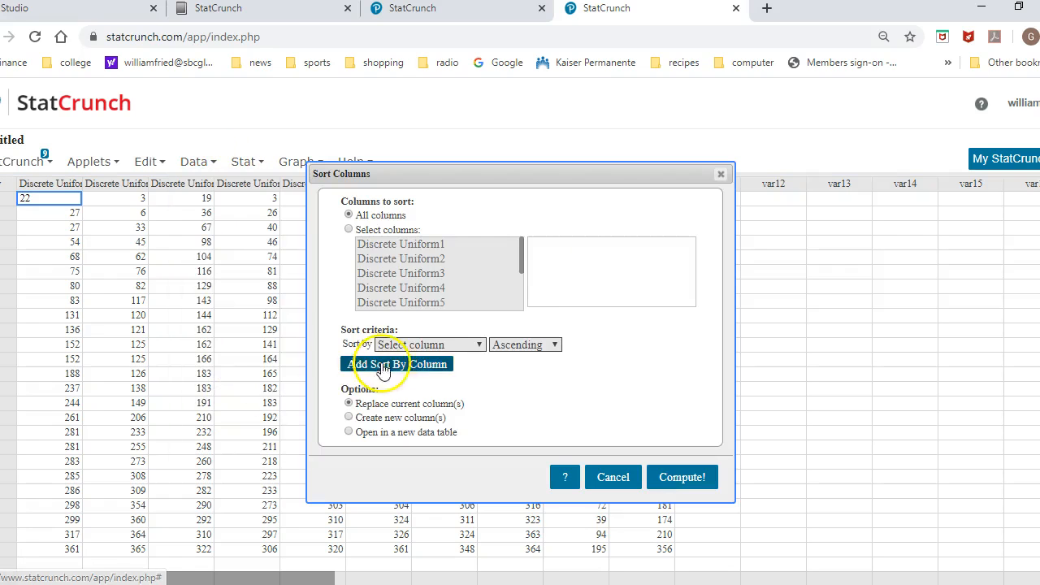
left_click(348, 230)
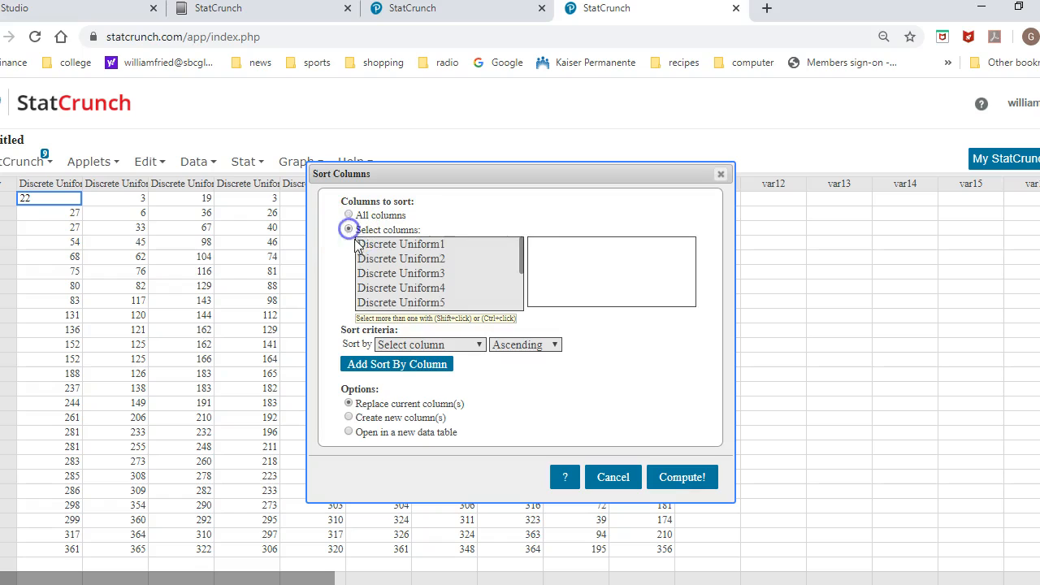
left_click_drag(523, 255, 523, 286)
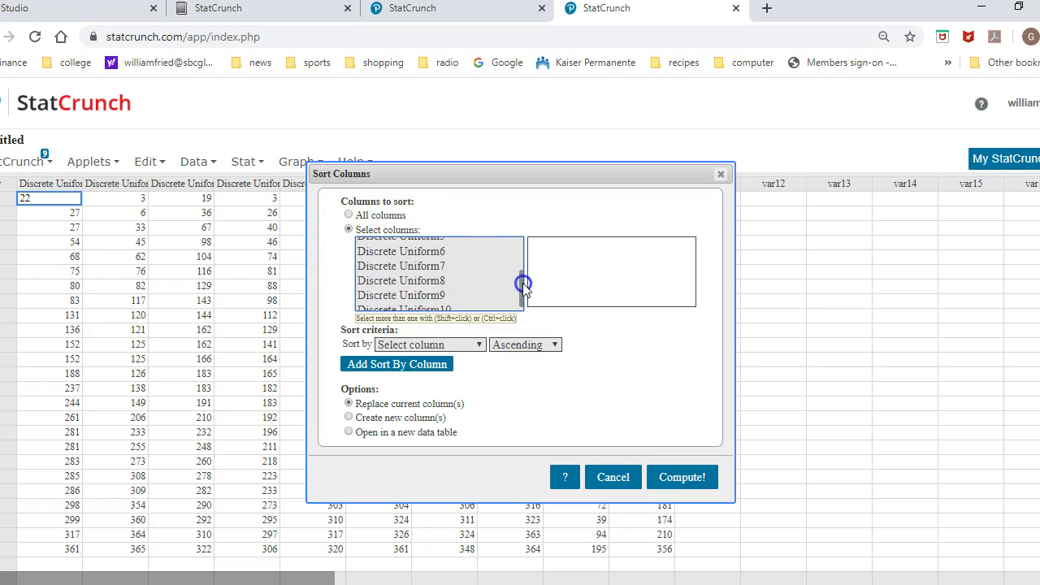
left_click(454, 298)
left_click(478, 345)
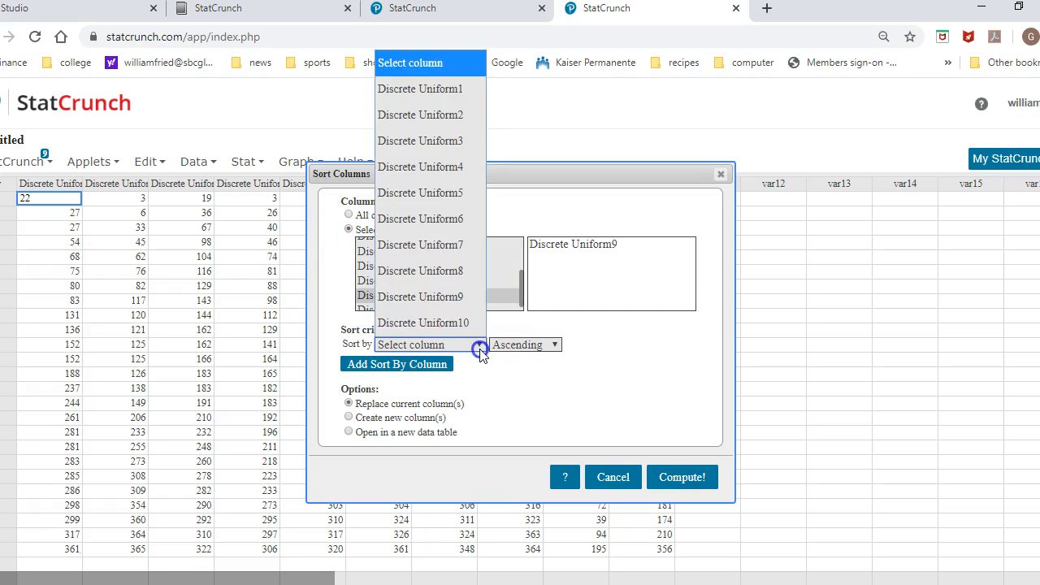
left_click(457, 297)
left_click(687, 477)
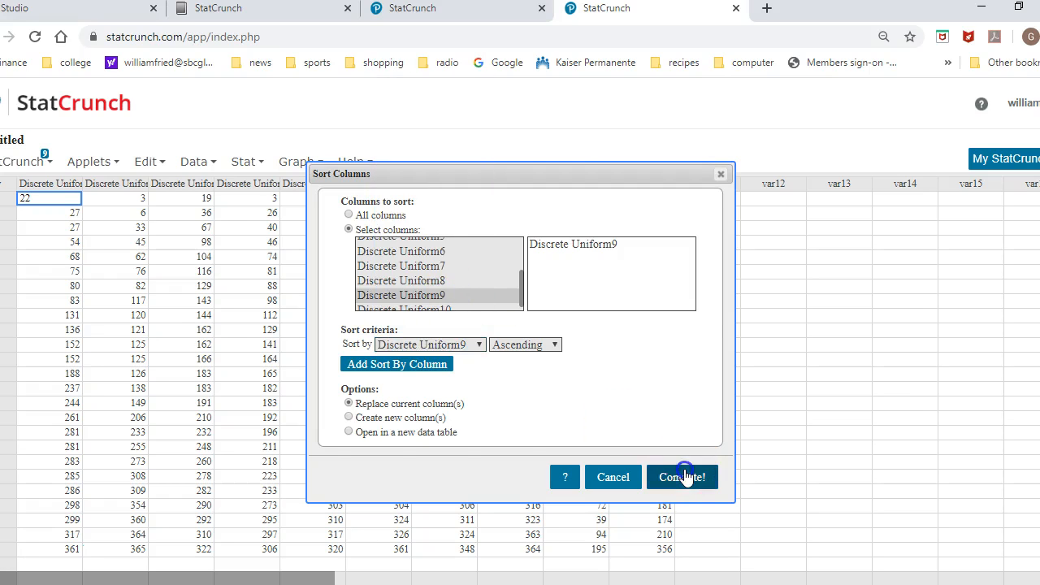
left_click(890, 313)
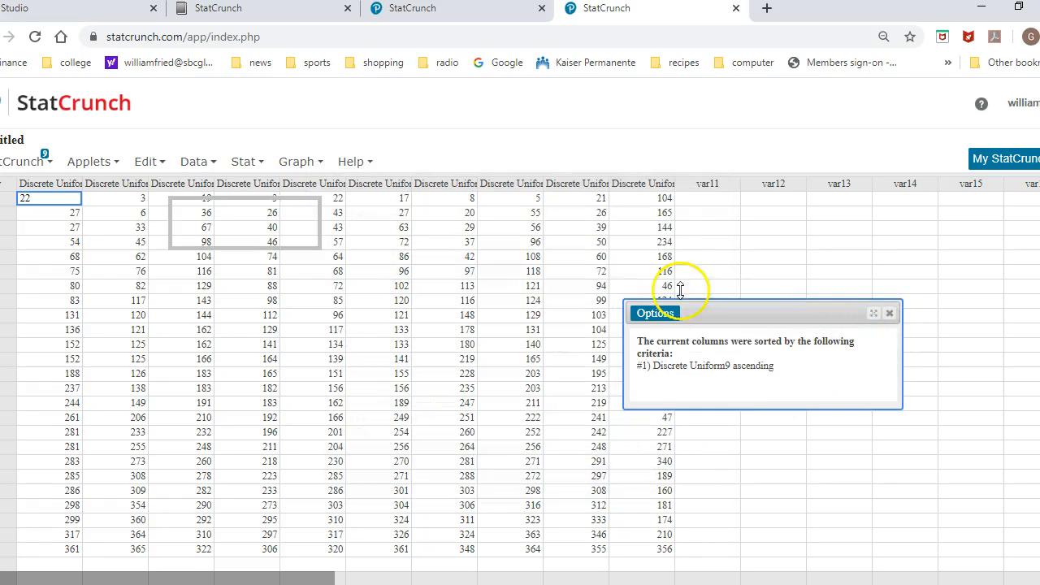
Sort only the Discrete Uniform10 column by its own values in ascending order, replacing the current column, and dismiss the result message.
left_click(195, 162)
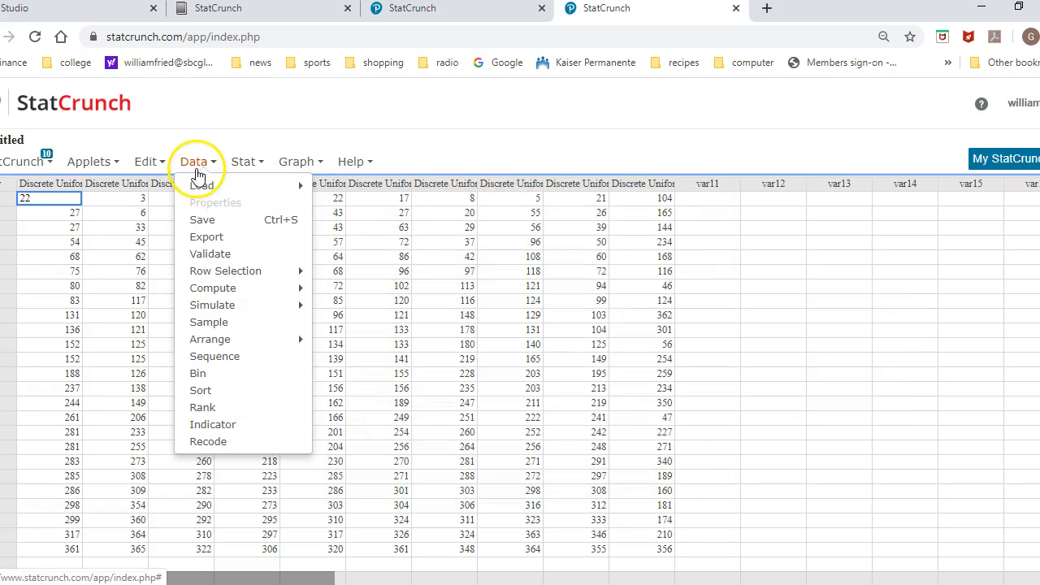
left_click(203, 391)
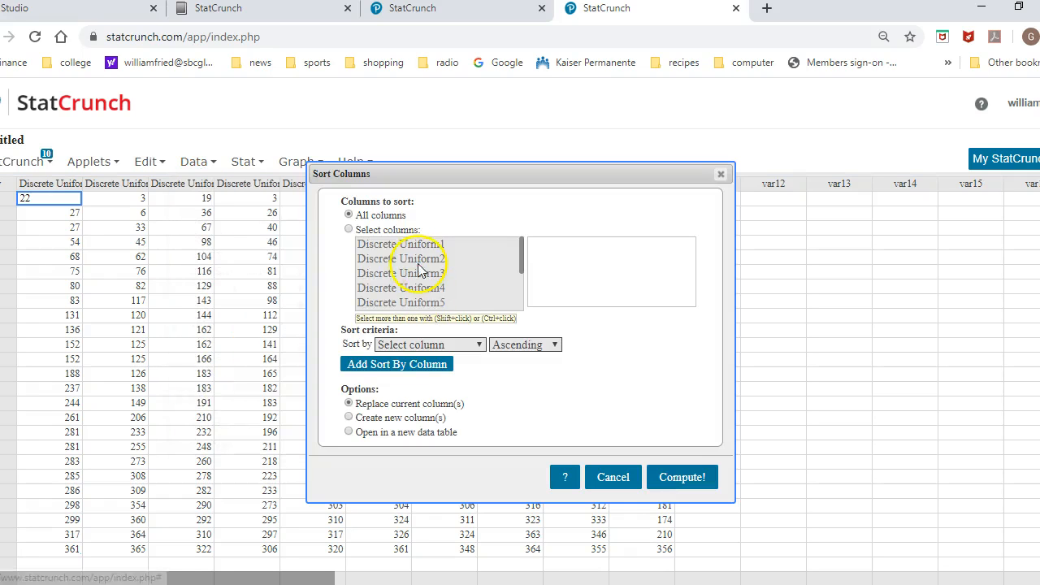
left_click(350, 231)
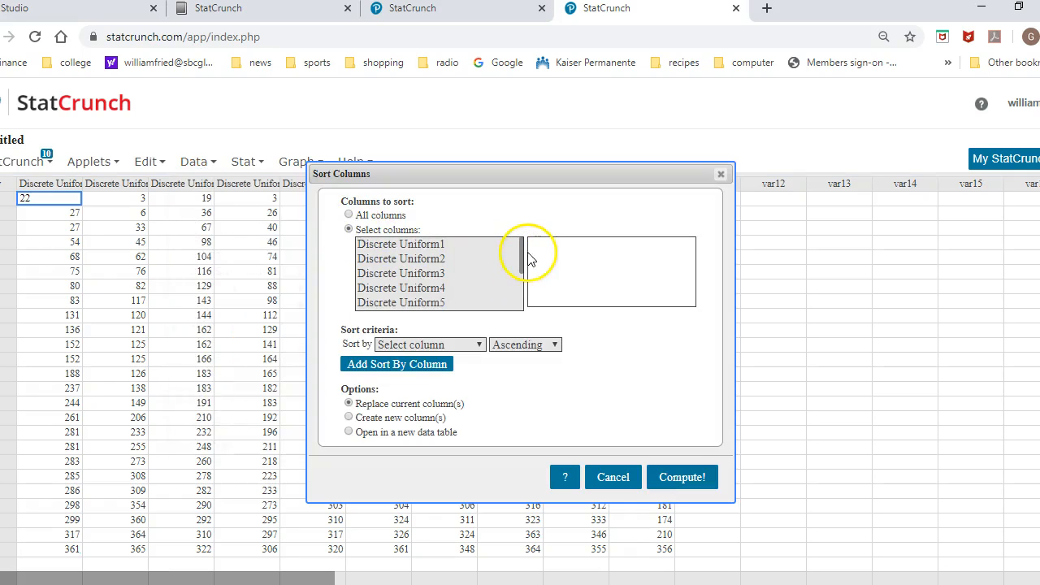
left_click_drag(521, 254, 524, 302)
left_click(481, 304)
left_click(484, 344)
left_click(478, 326)
left_click(675, 476)
left_click(878, 330)
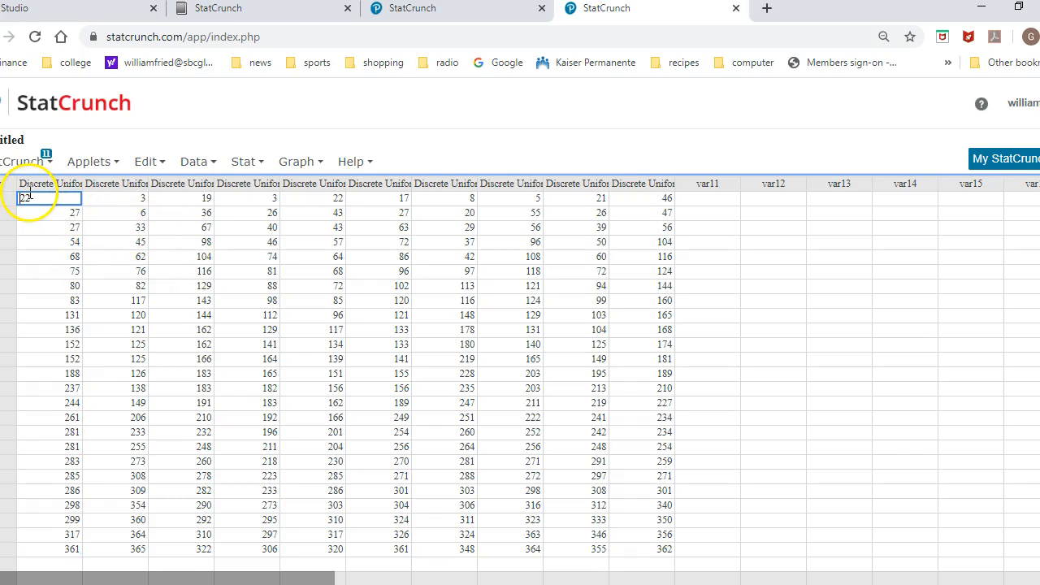
Select all ten sorted columns together with their column names, copy the selection, and dismiss the copy message.
left_click_drag(24, 195, 638, 557)
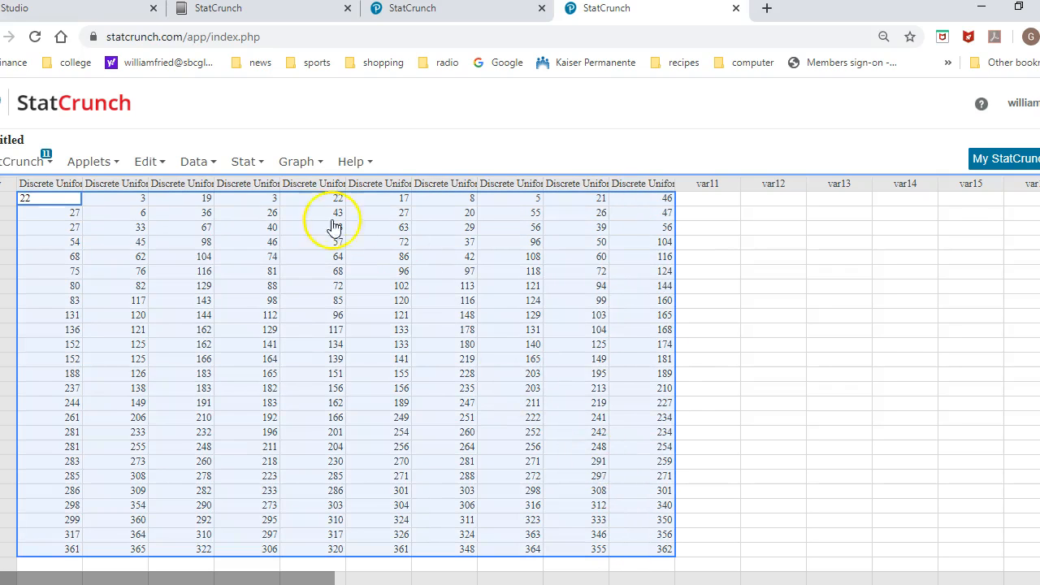
left_click(149, 161)
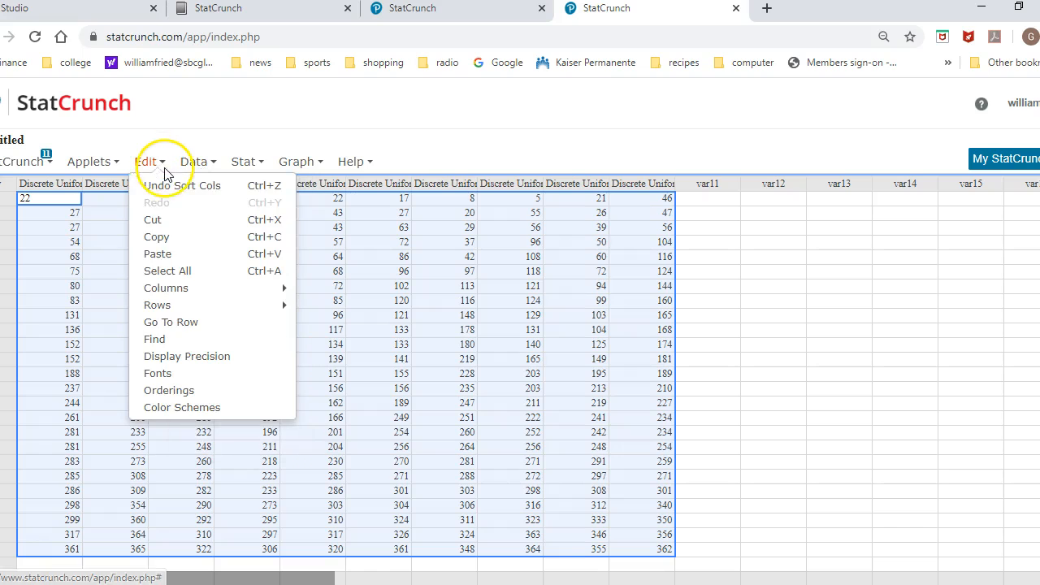
left_click(173, 271)
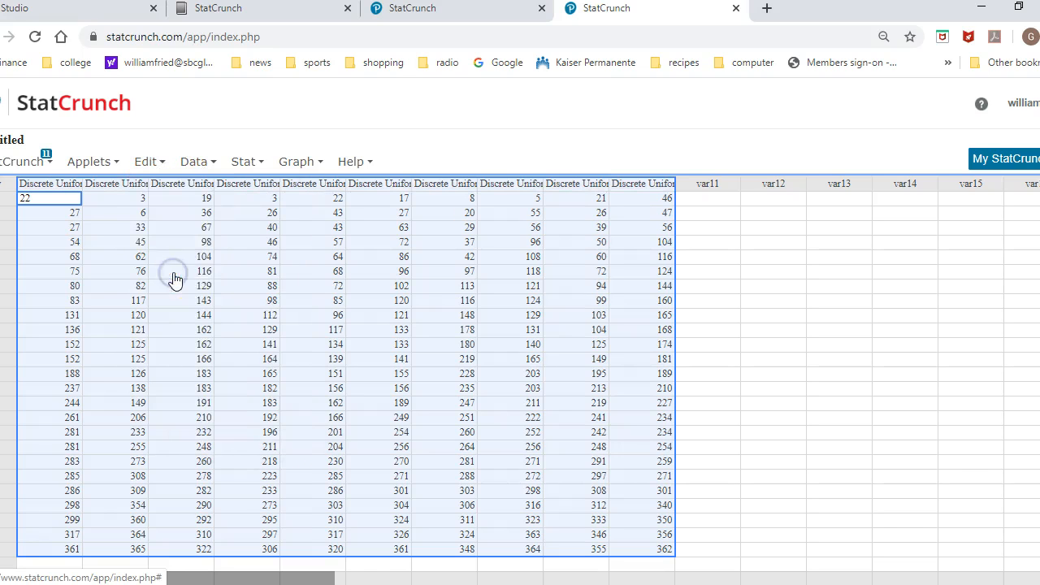
left_click(149, 167)
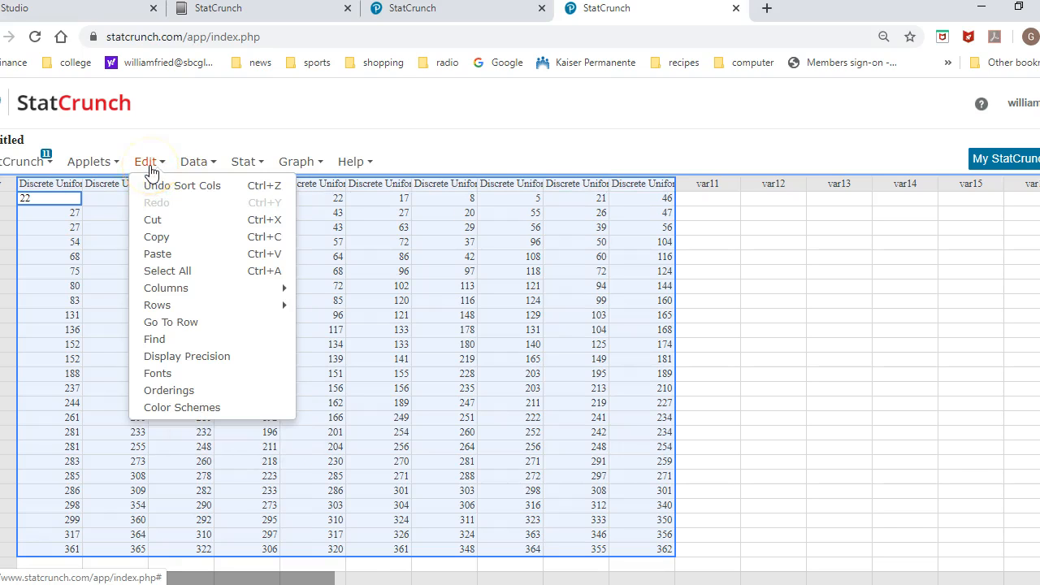
left_click(158, 236)
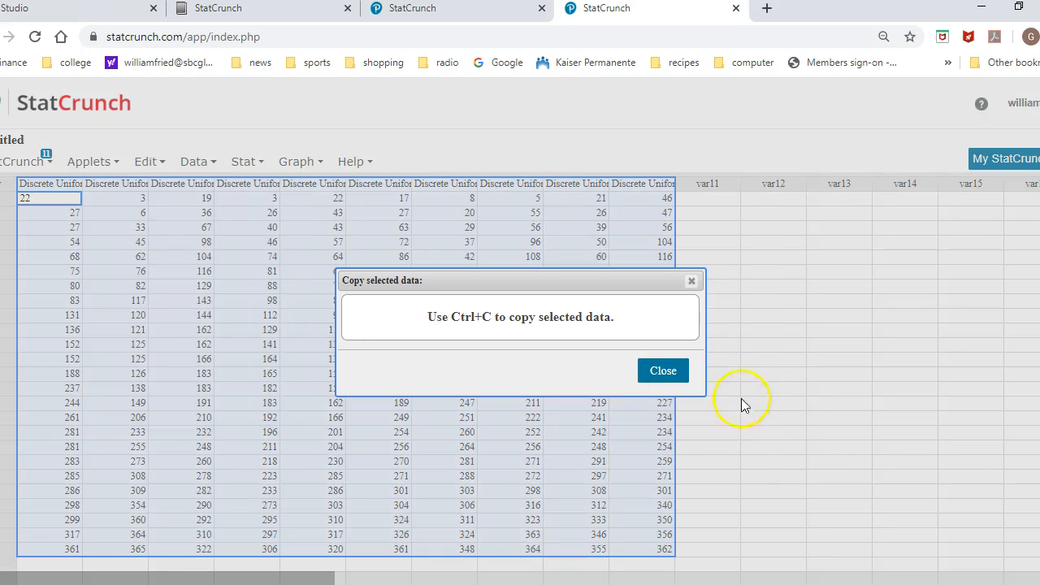
left_click(663, 372)
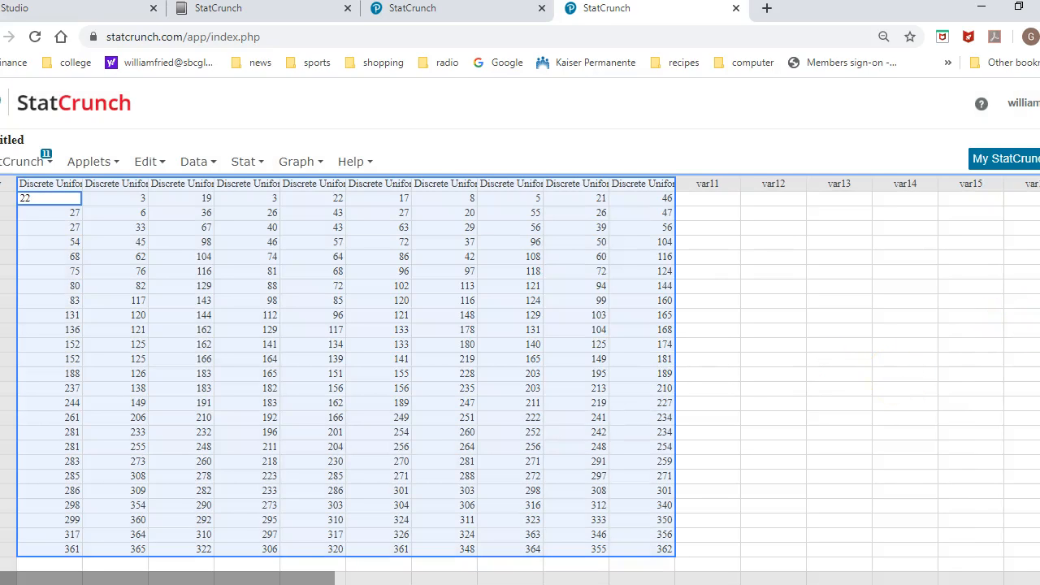
Switch to Excel 2016 and paste the copied table into a new blank workbook starting at cell A1.
left_click(988, 8)
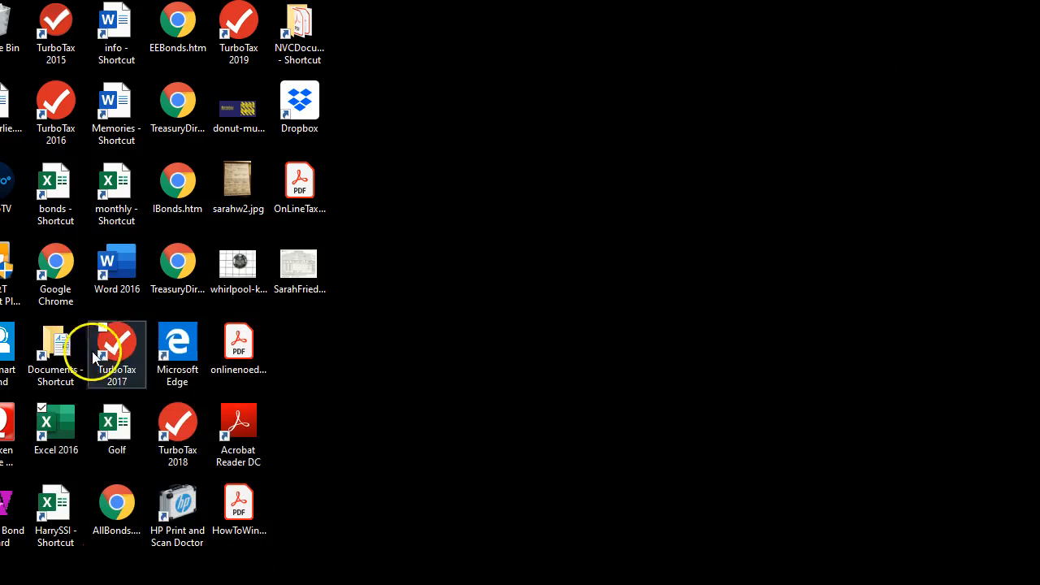
double_click(63, 428)
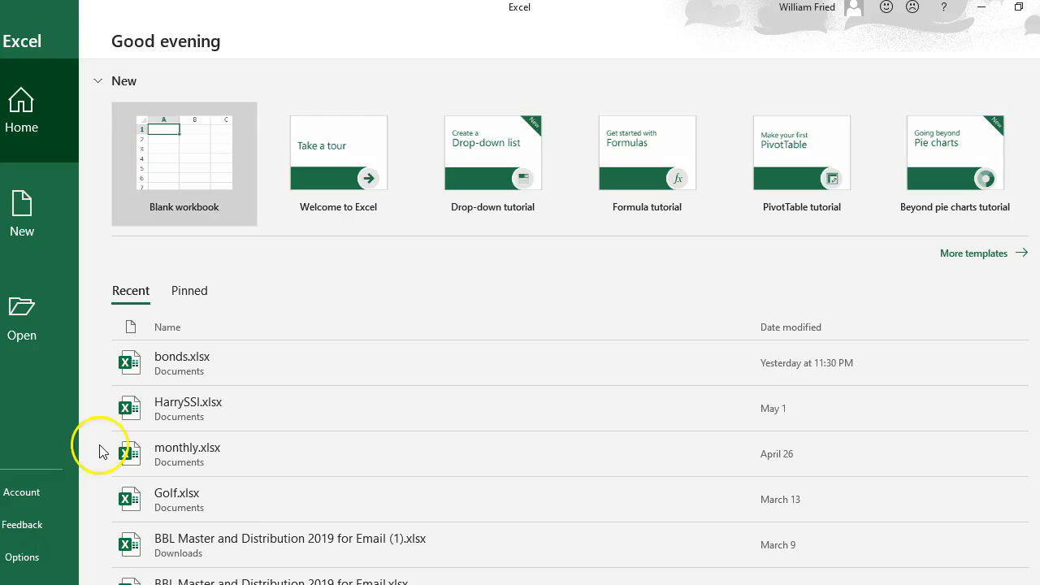
left_click(191, 167)
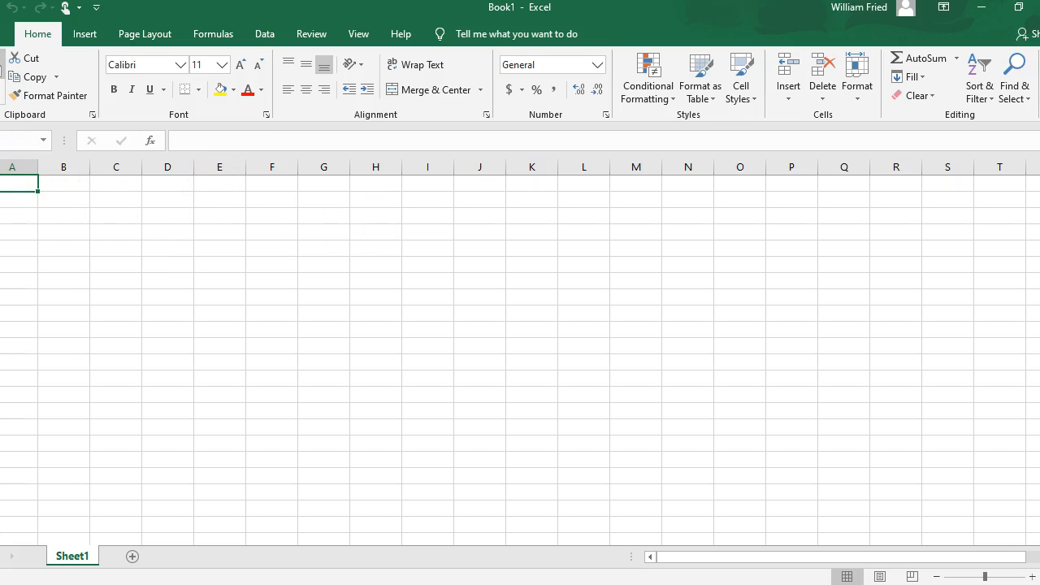
key("ctrl+v")
left_click(777, 331)
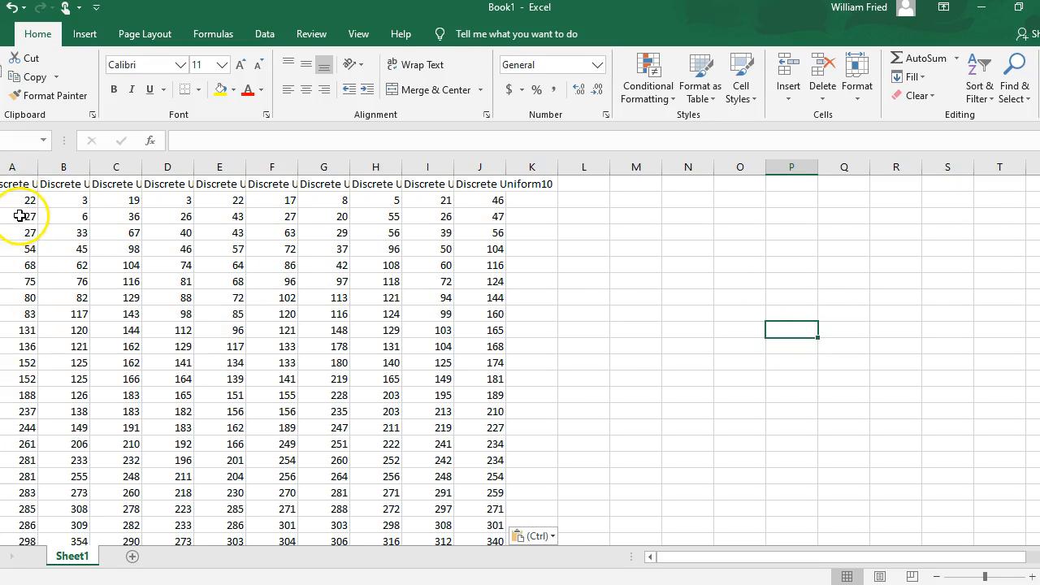
Fill the first pair of matching values yellow in columns A (27), B (125) and C (162).
left_click_drag(19, 216, 20, 232)
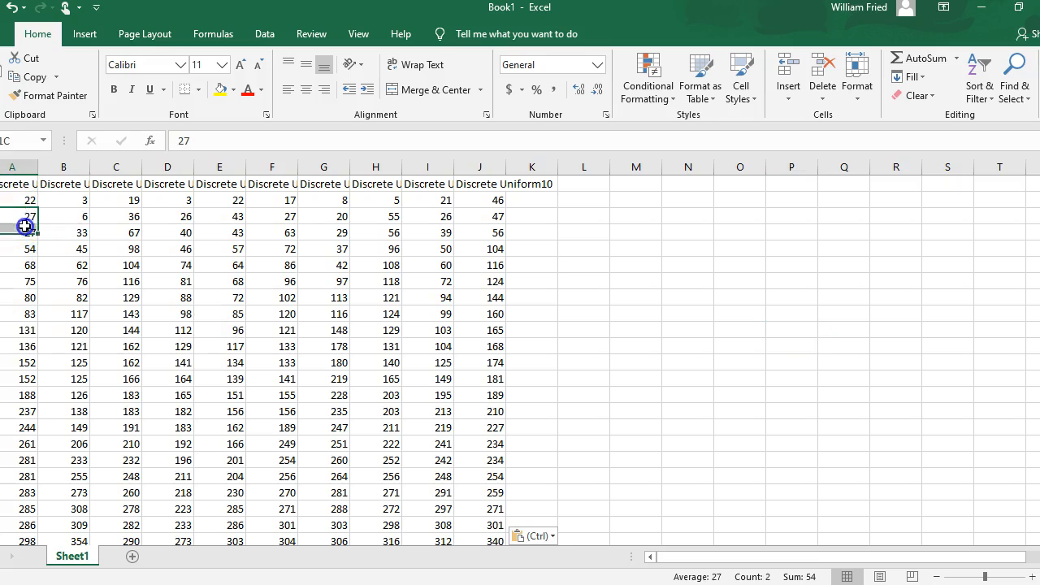
left_click(221, 92)
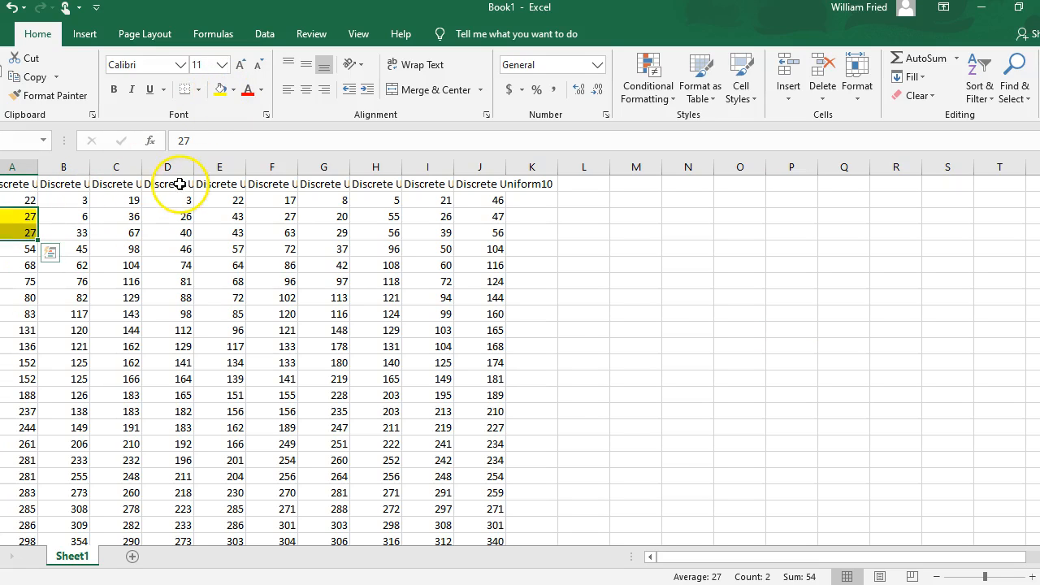
left_click_drag(78, 365, 78, 378)
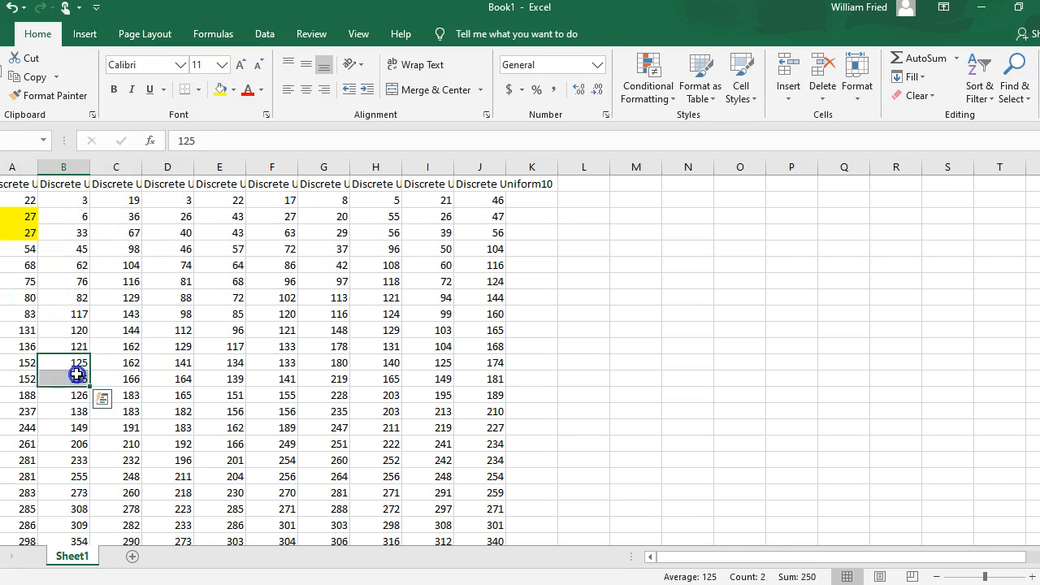
left_click(220, 92)
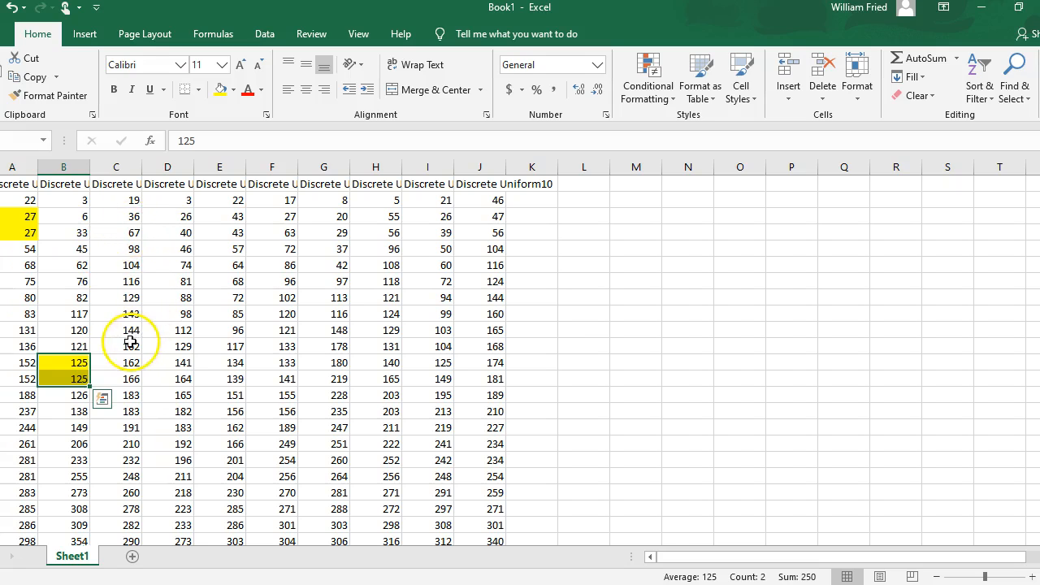
left_click_drag(128, 346, 132, 363)
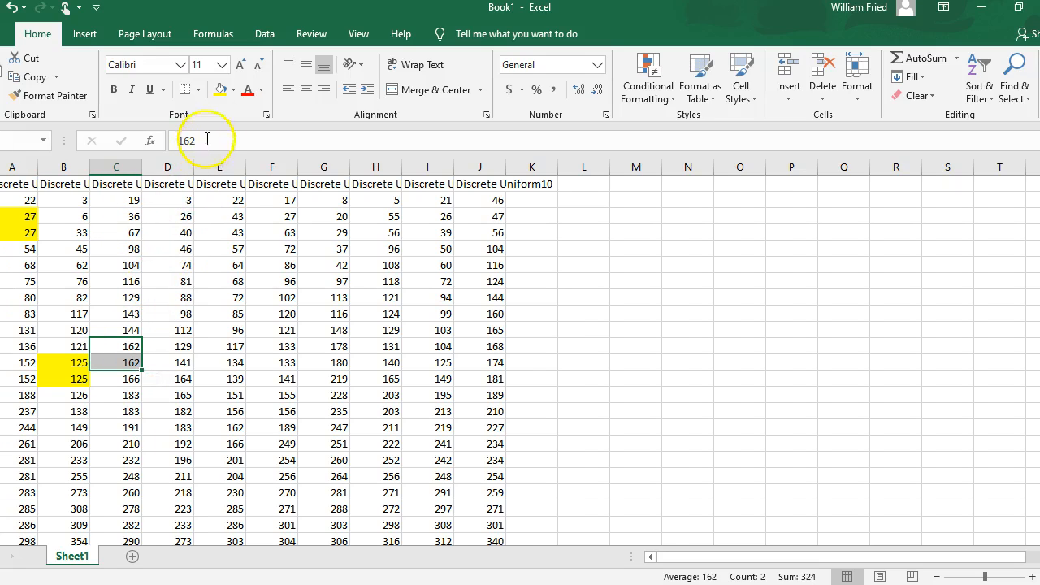
left_click(220, 89)
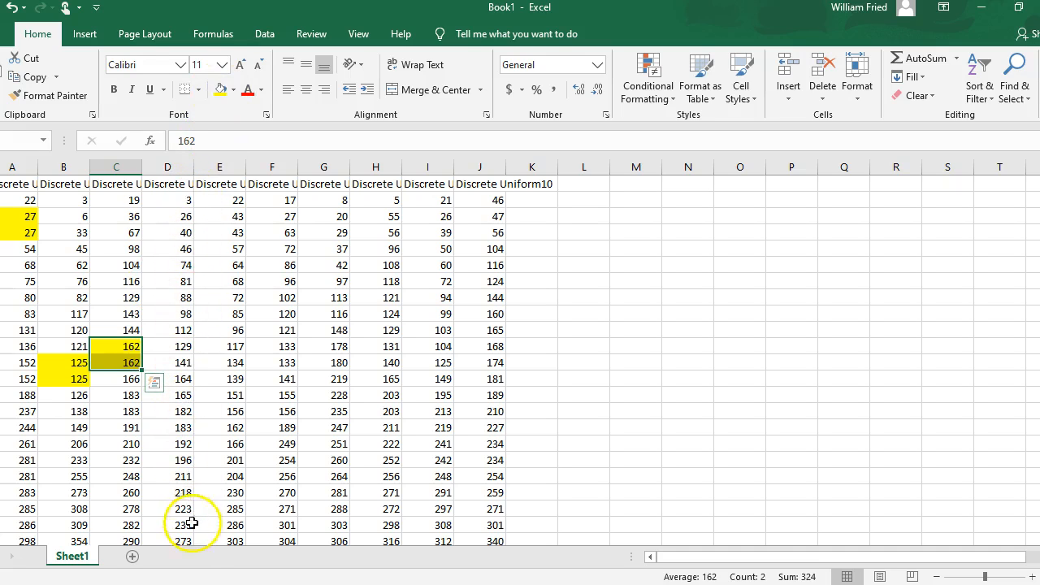
Check column D for repeated values, and fill the matching pairs 43 in column E and 133 in column F yellow.
scroll(192, 522, "down", 1)
scroll(195, 540, "down", 1)
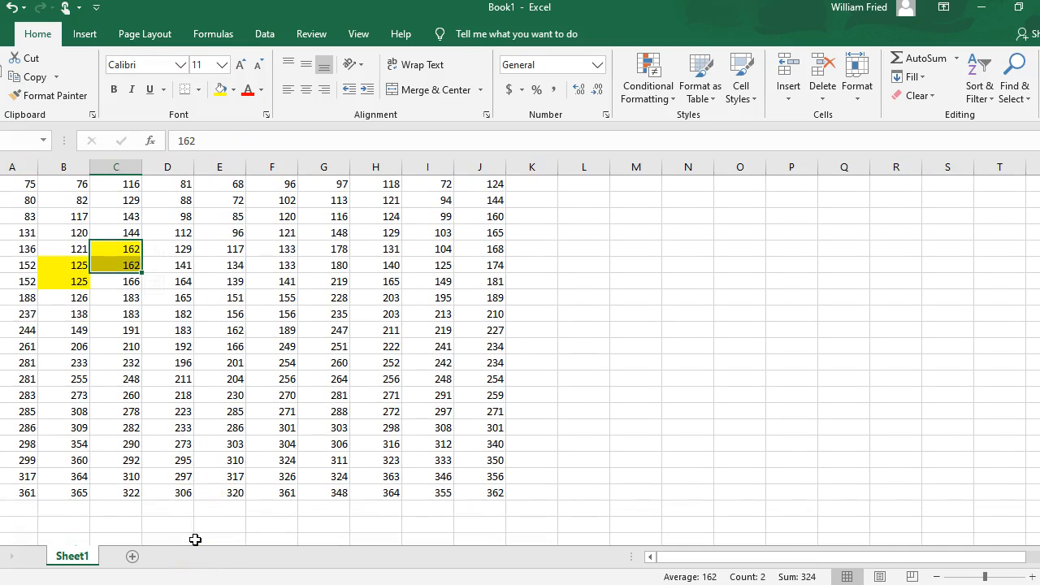
scroll(597, 351, "up", 2)
scroll(578, 309, "down", 1)
scroll(578, 307, "up", 1)
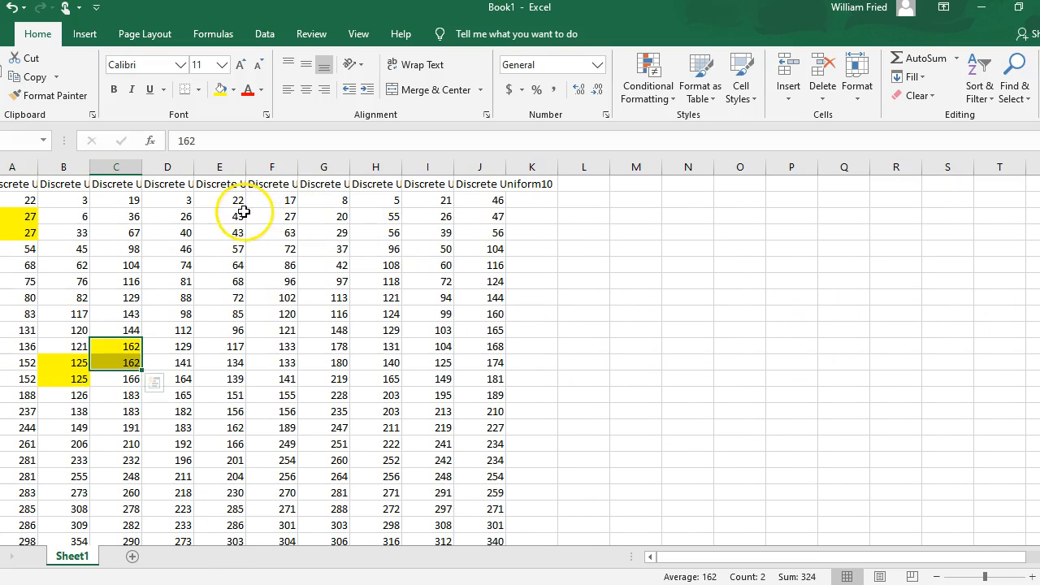
left_click_drag(234, 216, 237, 231)
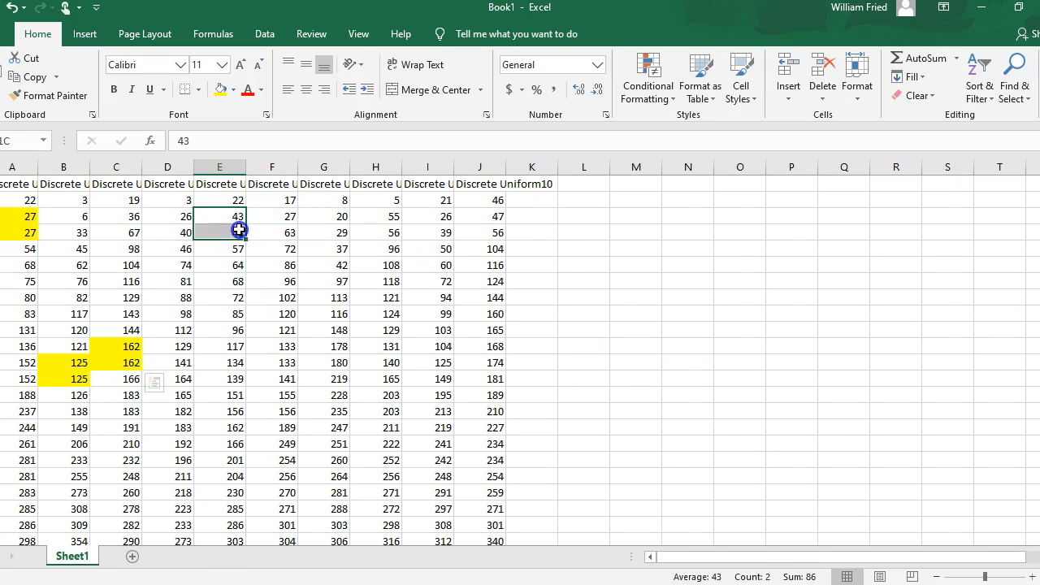
left_click(228, 91)
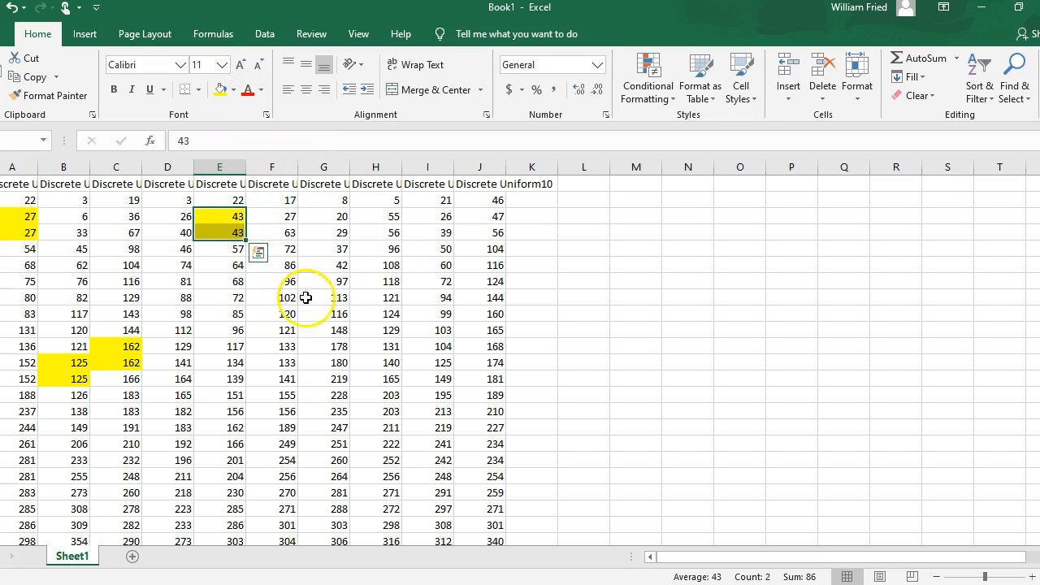
left_click_drag(281, 347, 278, 360)
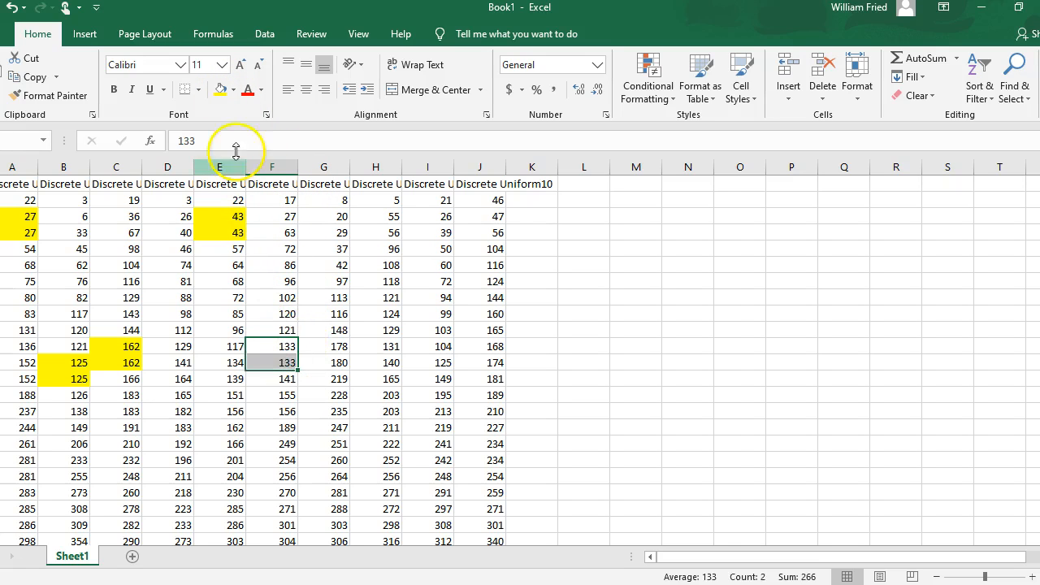
left_click(220, 89)
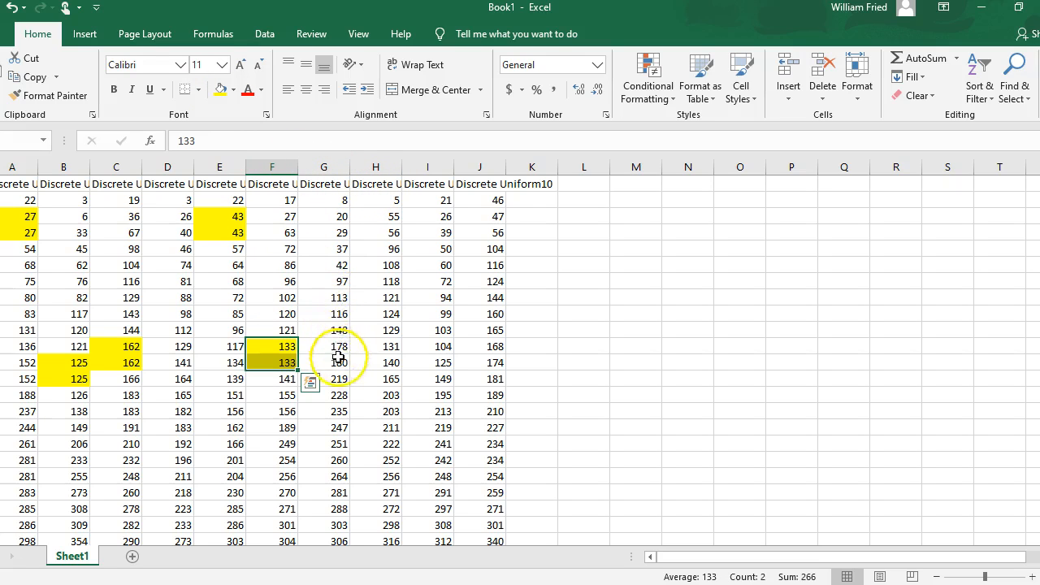
Check column G for repeated values and fill the matching 203 pair in column H yellow.
scroll(341, 366, "down", 2)
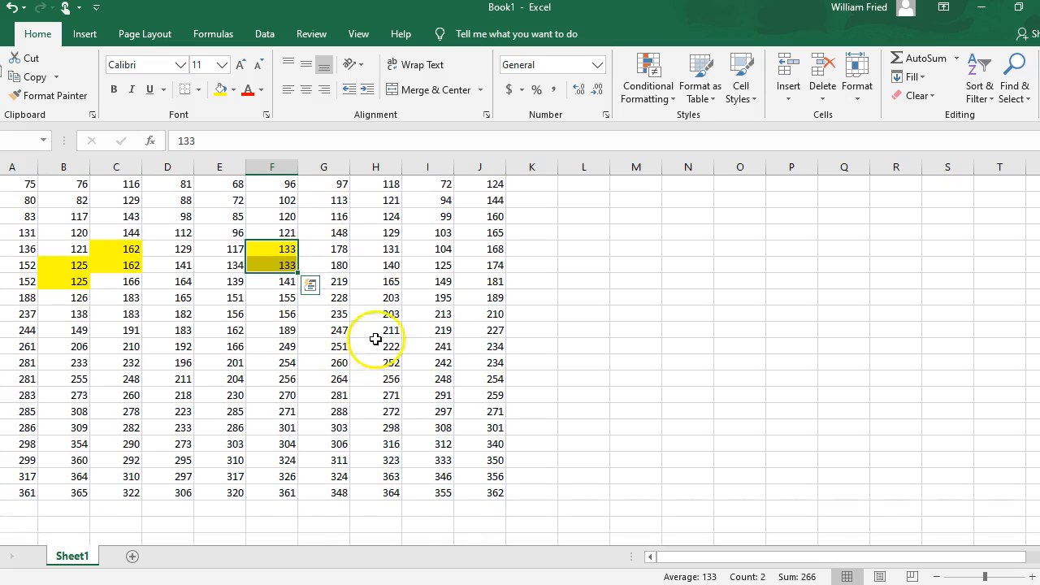
scroll(376, 336, "up", 2)
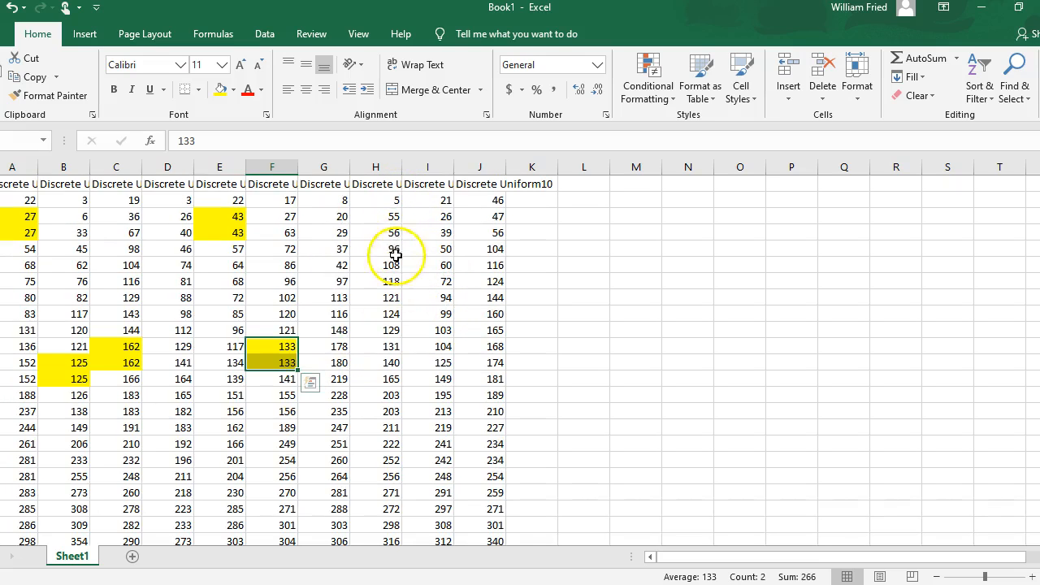
left_click(388, 397)
left_click_drag(388, 396, 389, 410)
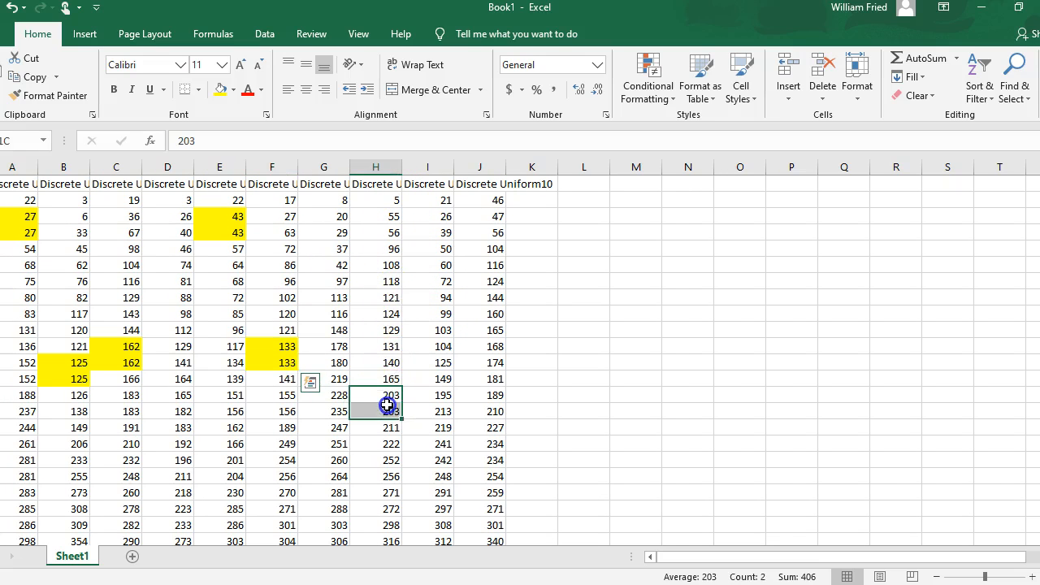
left_click(216, 92)
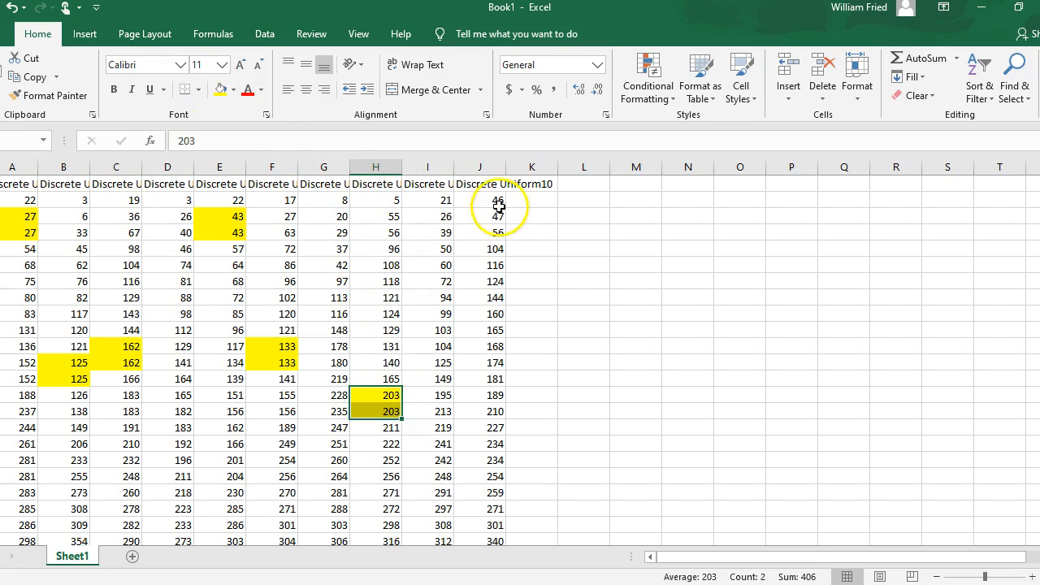
Check column I for repeated values and fill the matching 234 pair in column J yellow.
scroll(452, 208, "down", 2)
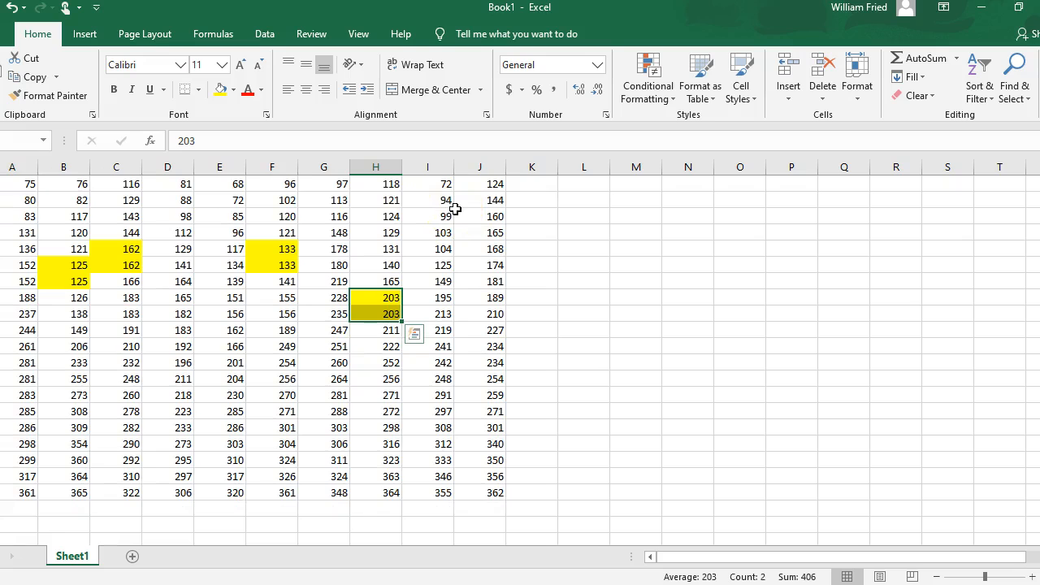
scroll(453, 209, "up", 2)
left_click(504, 204)
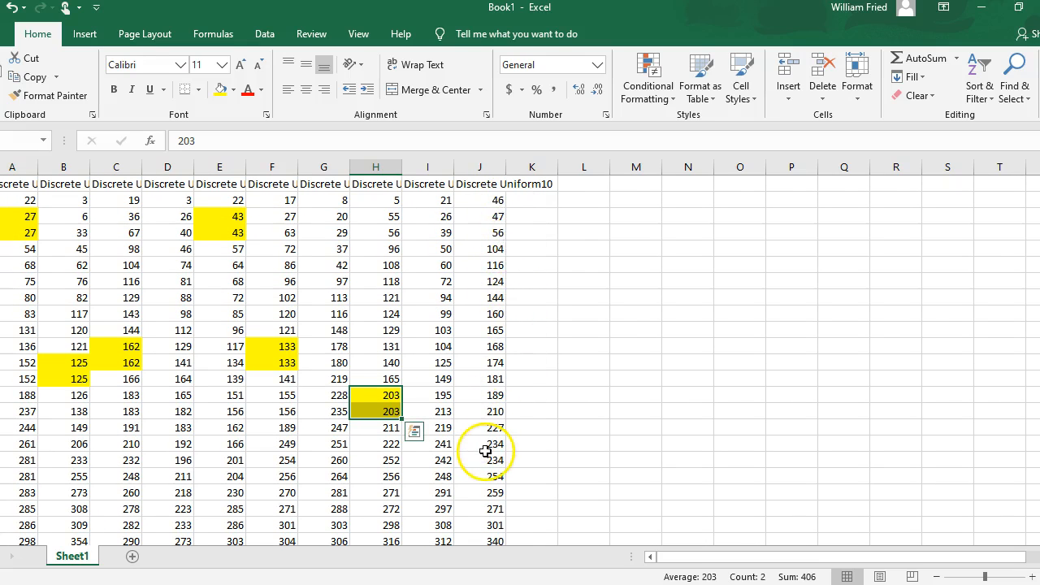
left_click_drag(484, 445, 482, 456)
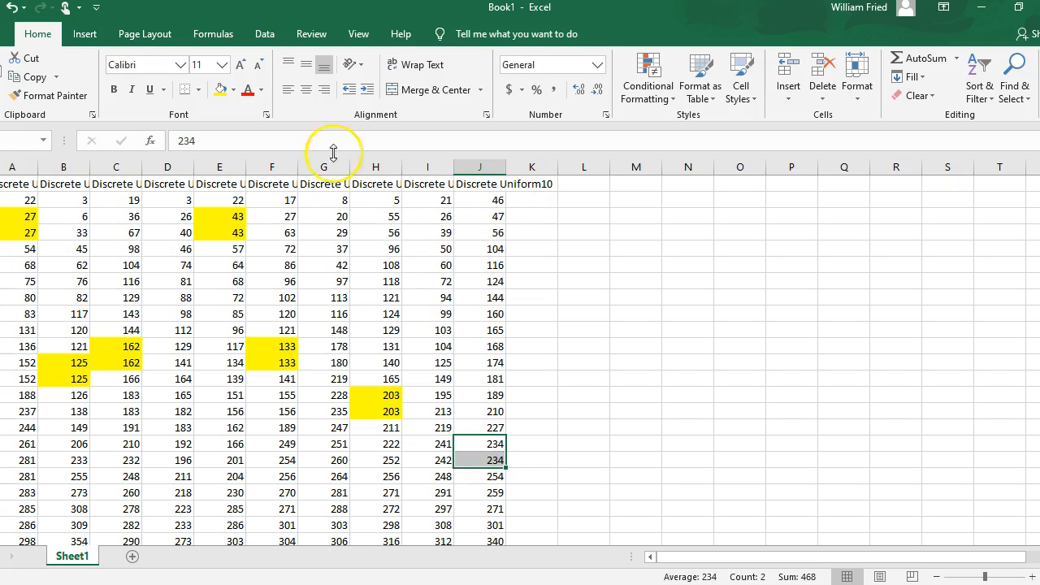
left_click(219, 90)
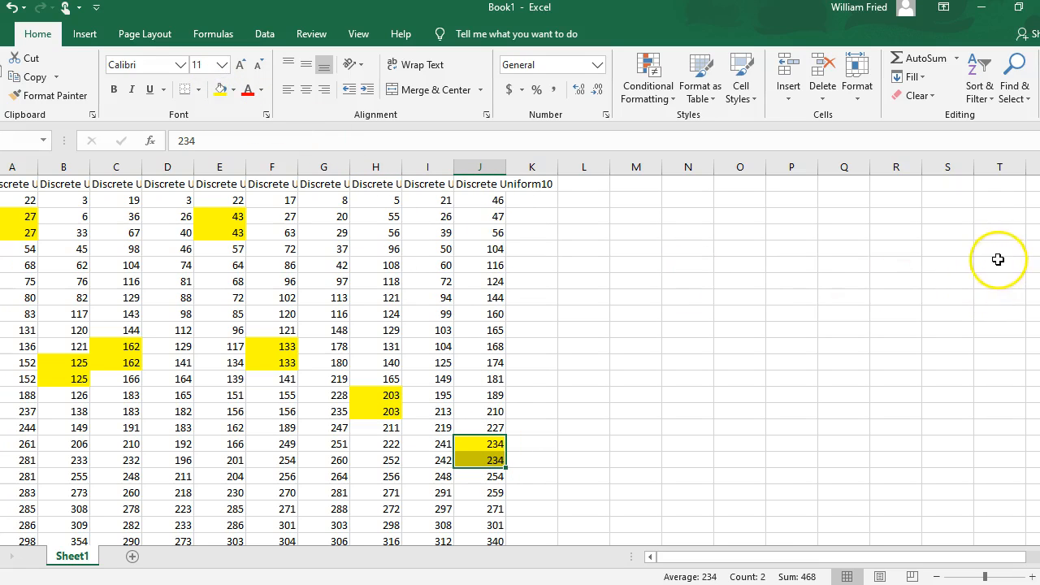